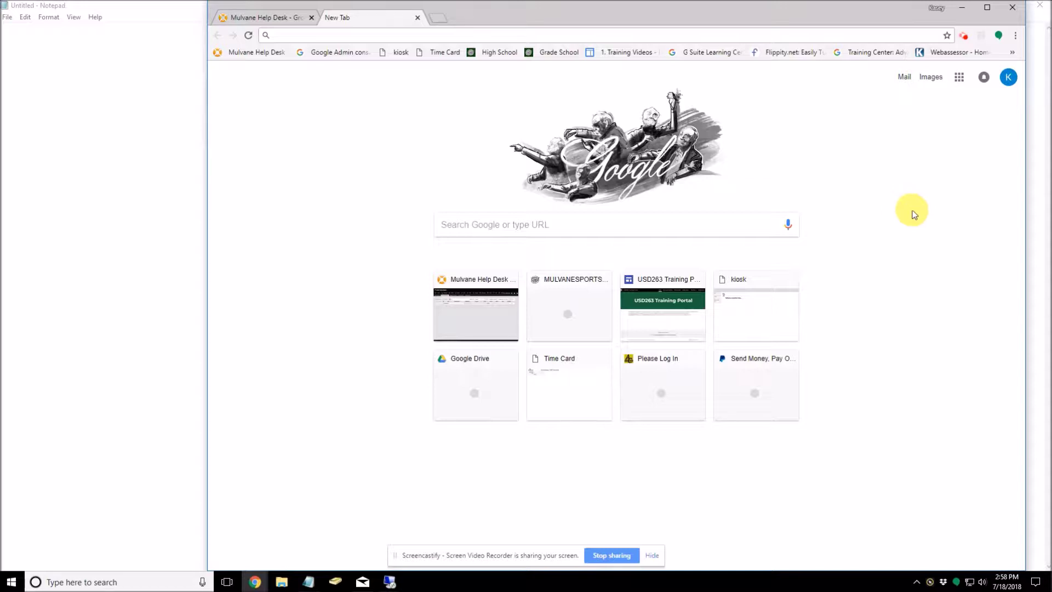
Step: Launch Google Drive through the Google apps grid in Chrome
click(958, 78)
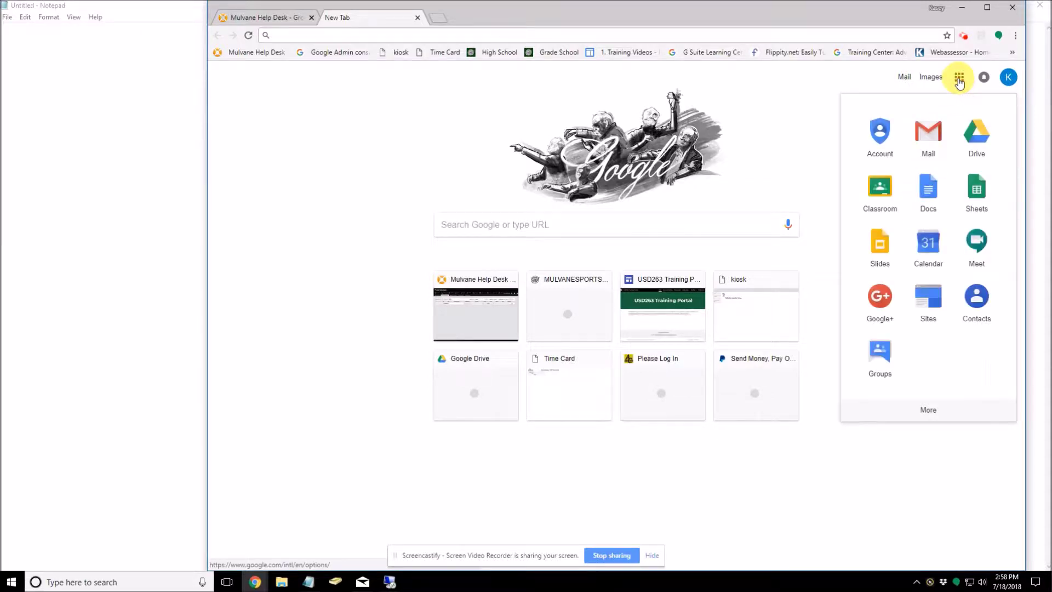
click(976, 134)
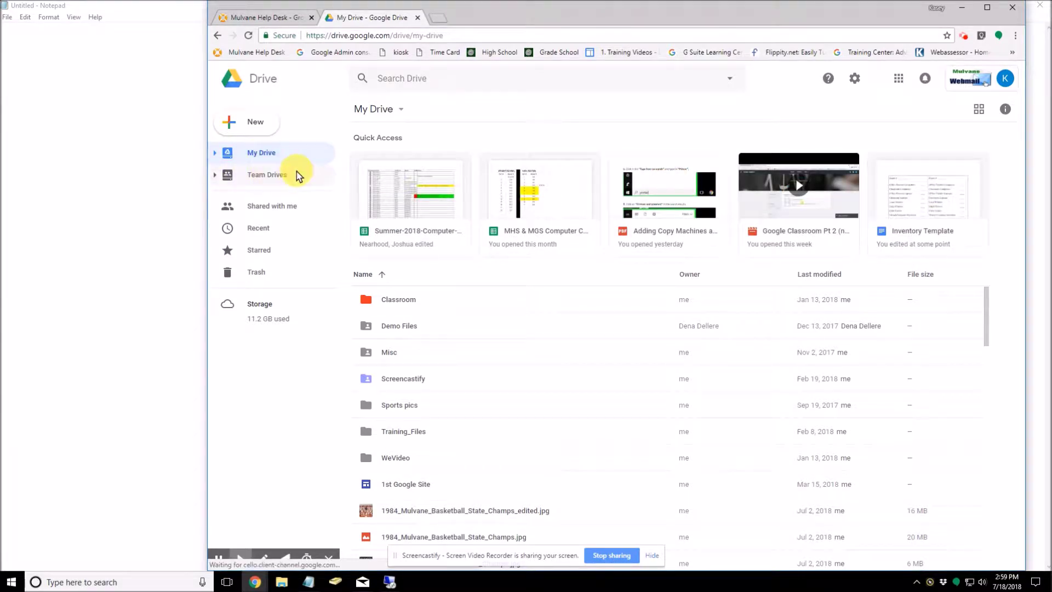
Step: Switch between Team Drives and My Drive to compare their contents
click(233, 178)
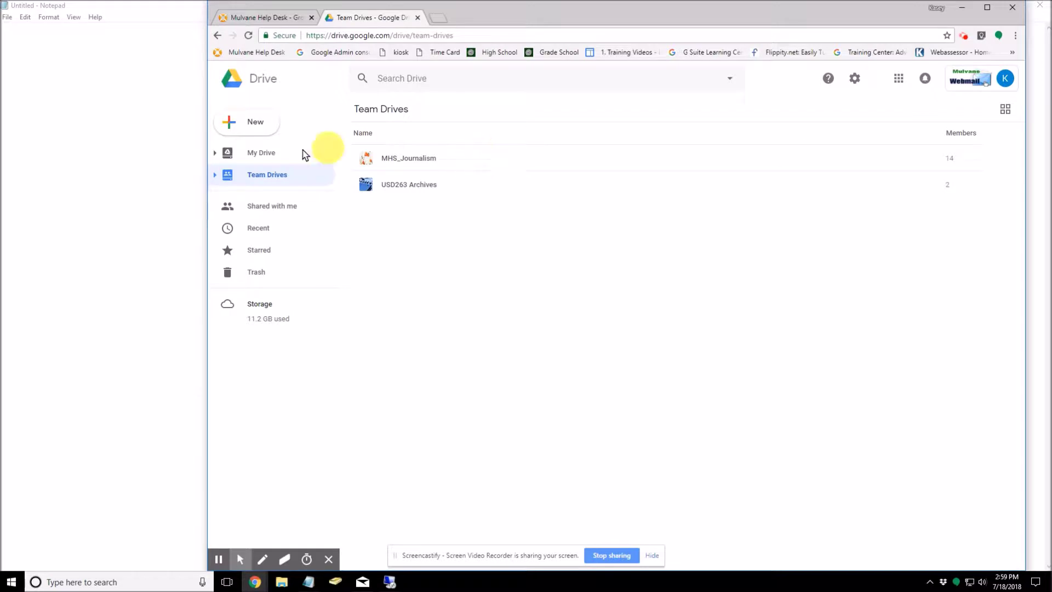
click(239, 154)
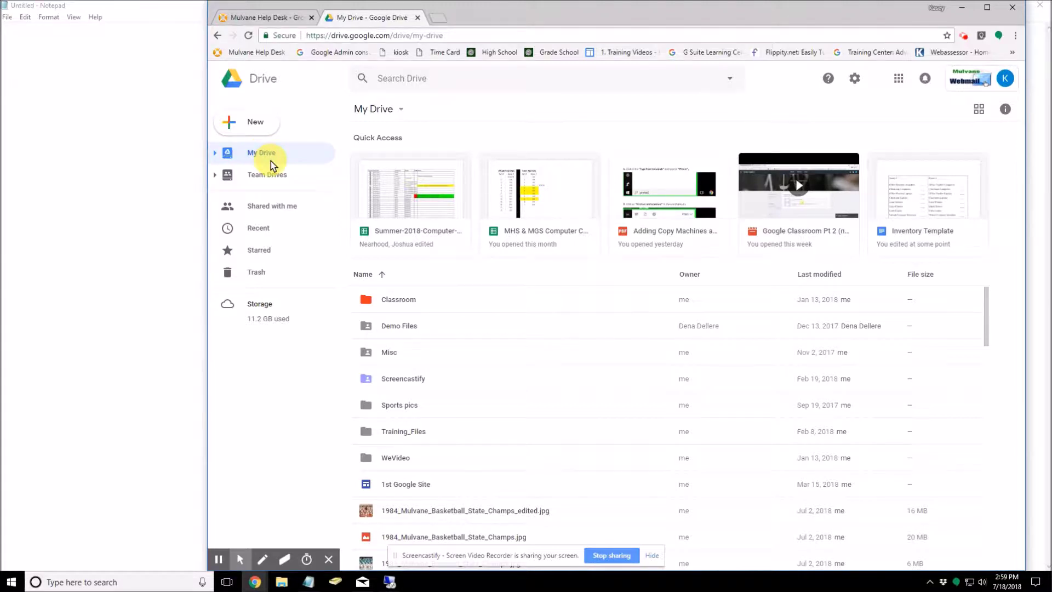
click(244, 174)
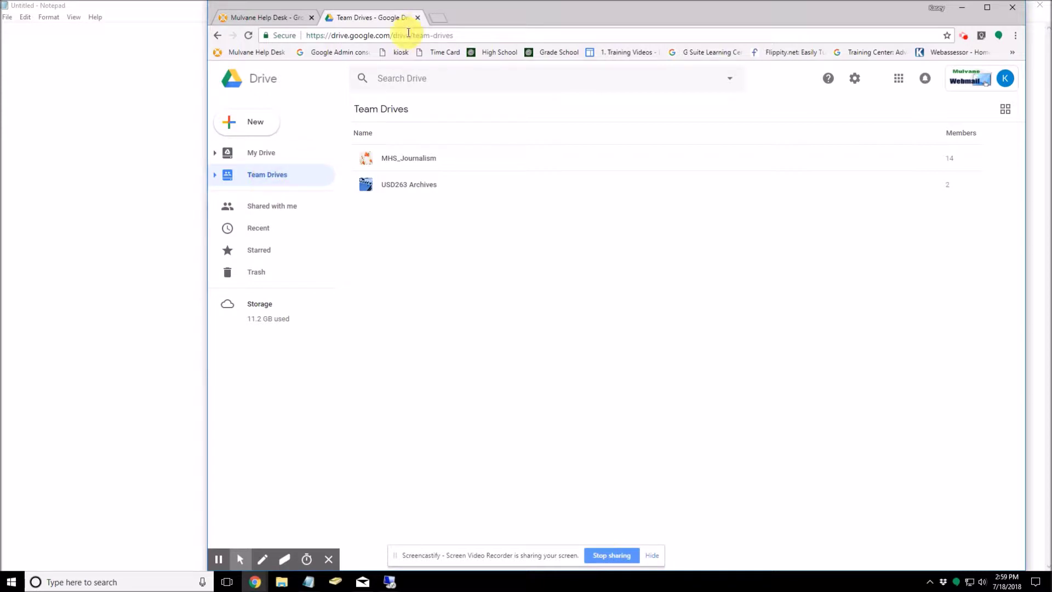
click(253, 153)
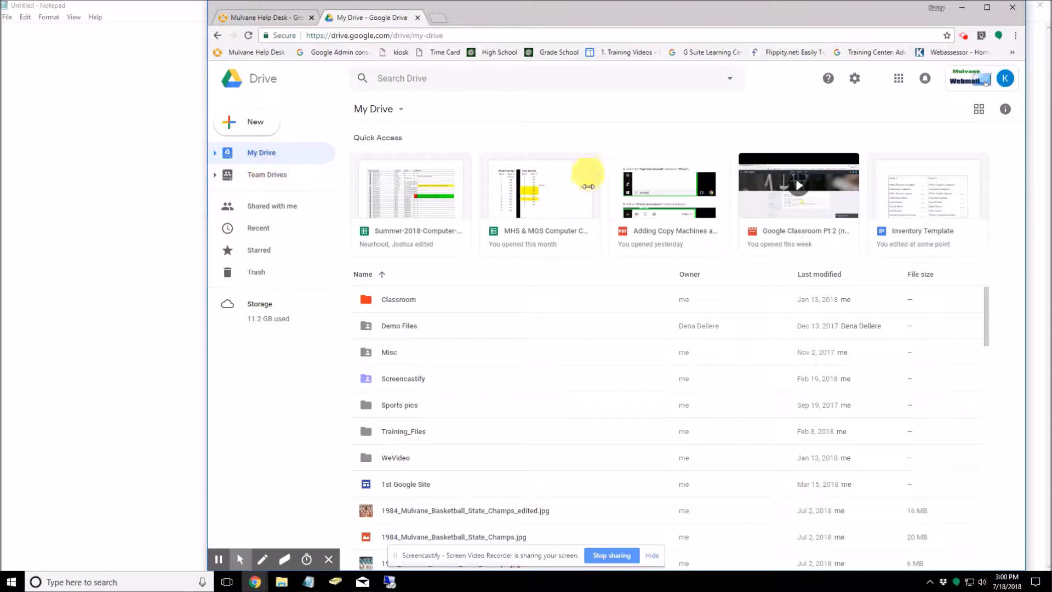
Step: Look through My Drive, show Team Drives once more, then close the Google Drive tab
click(568, 232)
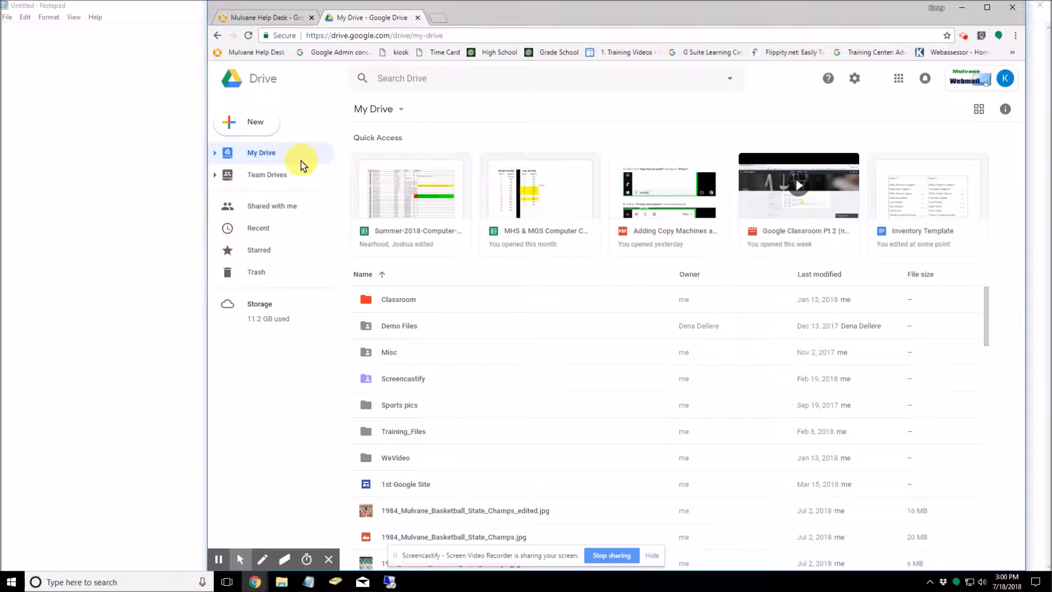
click(399, 195)
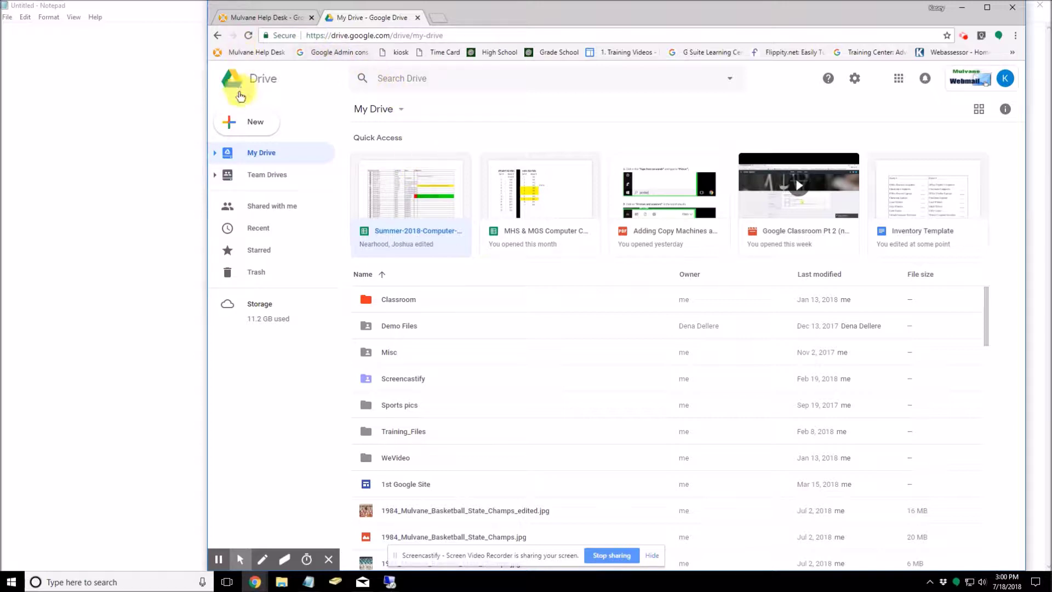
click(257, 174)
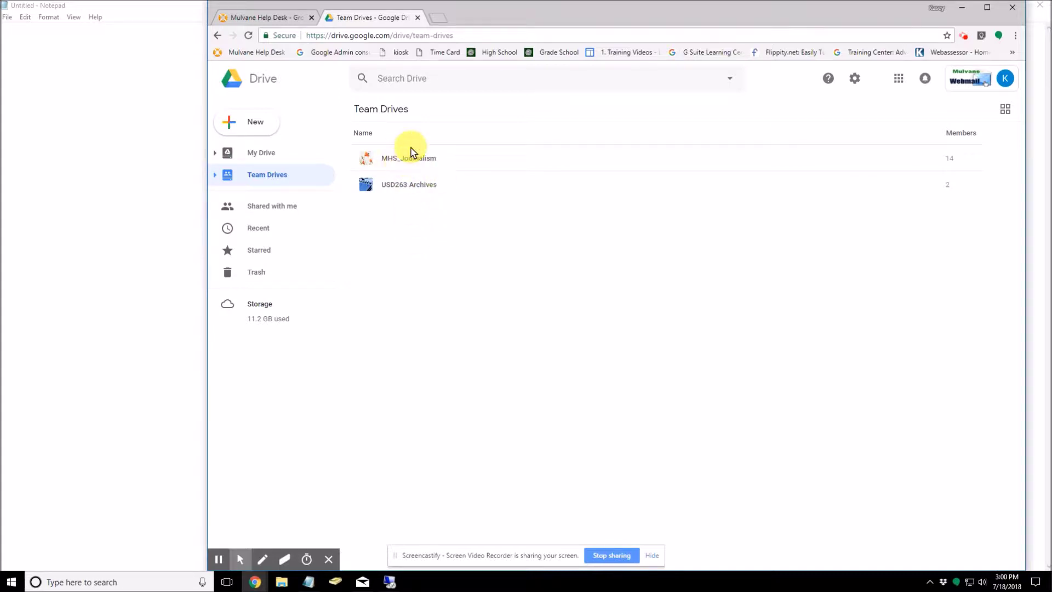
click(418, 18)
Step: Switch to the remote computer's desktop session from the taskbar
click(381, 17)
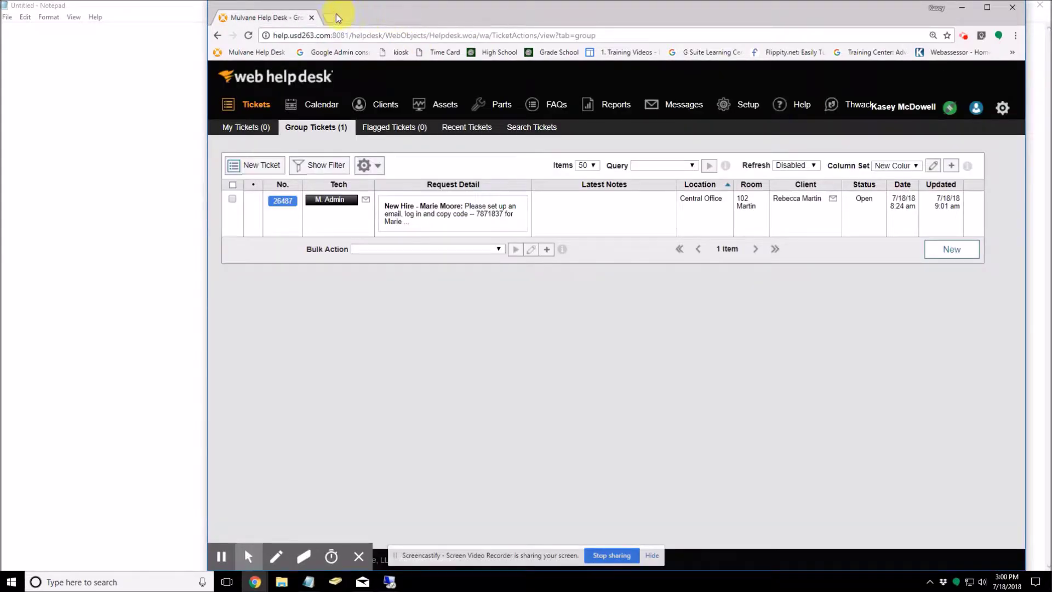
mouse_move(388, 583)
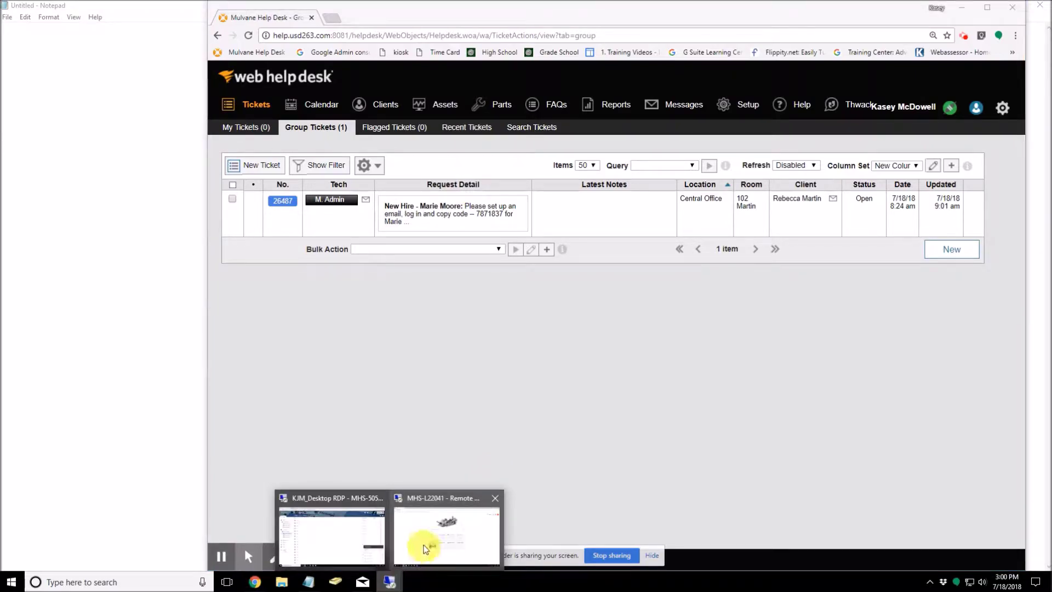
click(422, 528)
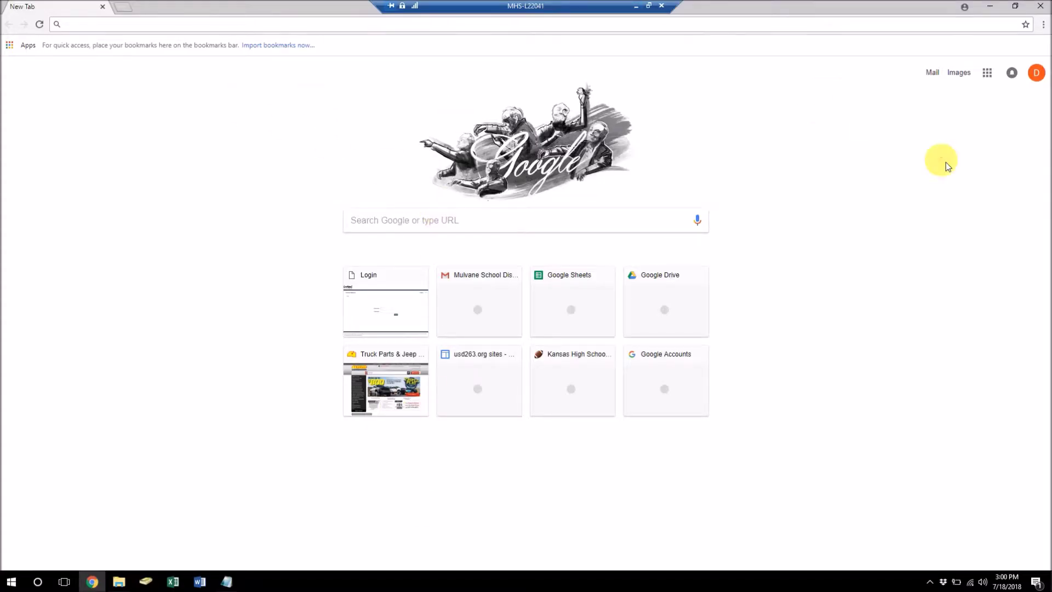
Step: Open Google Drive's Team Drives page there and dismiss its introduction tip
click(995, 79)
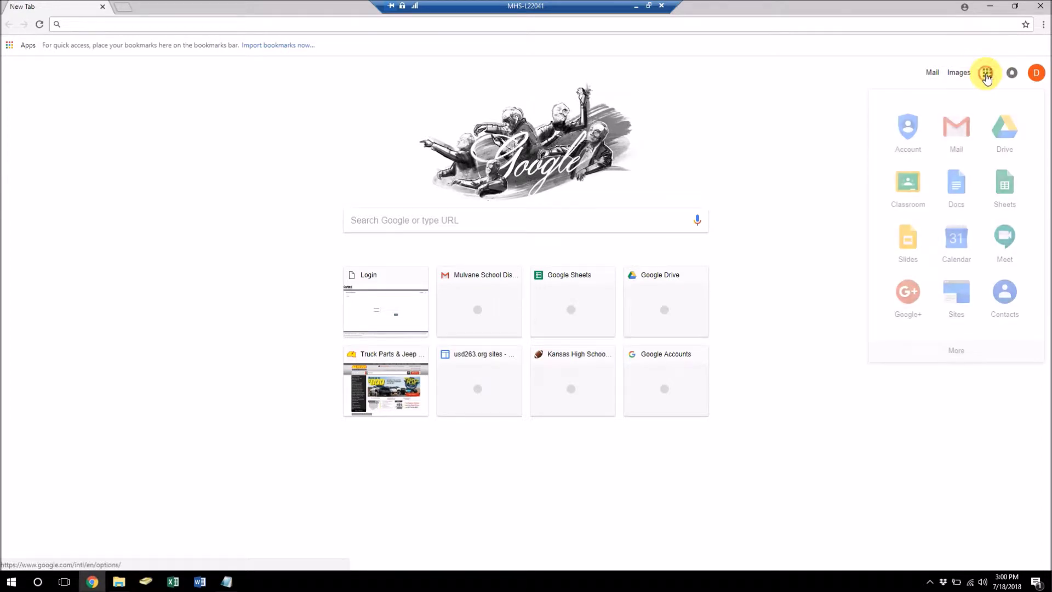
click(1005, 129)
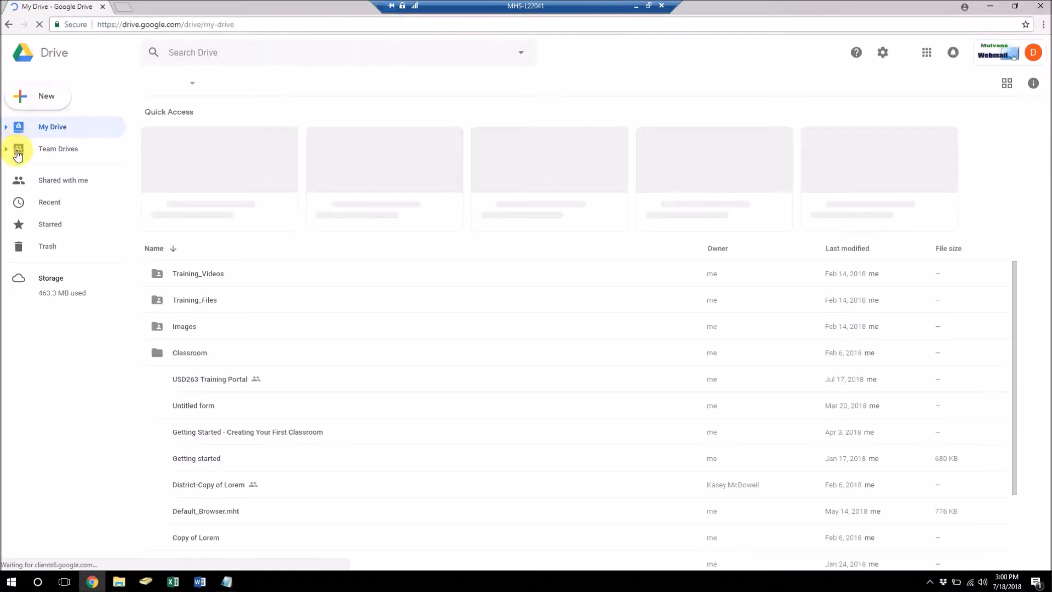
click(23, 149)
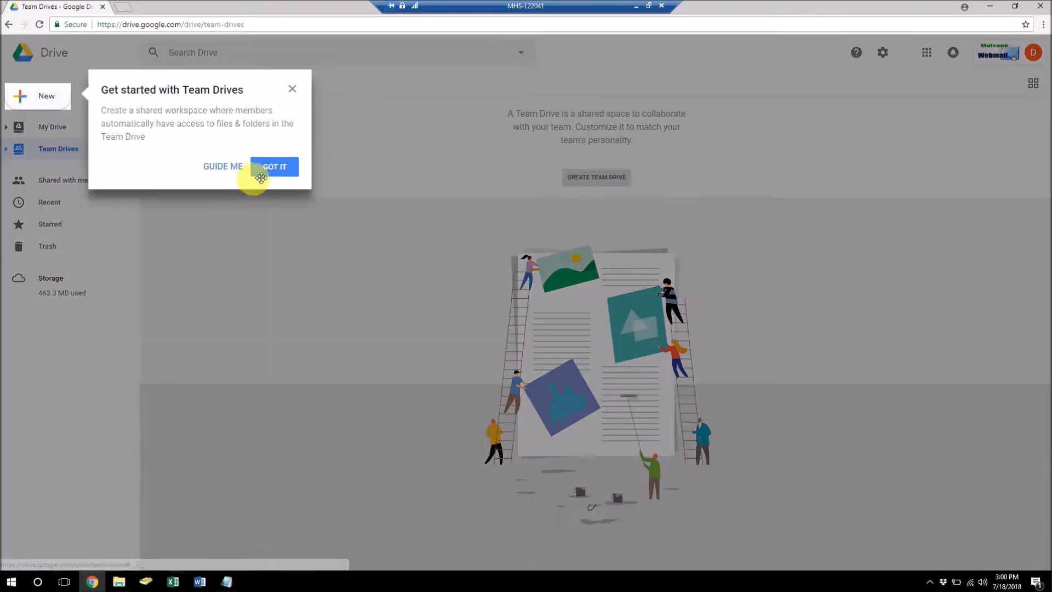
click(292, 90)
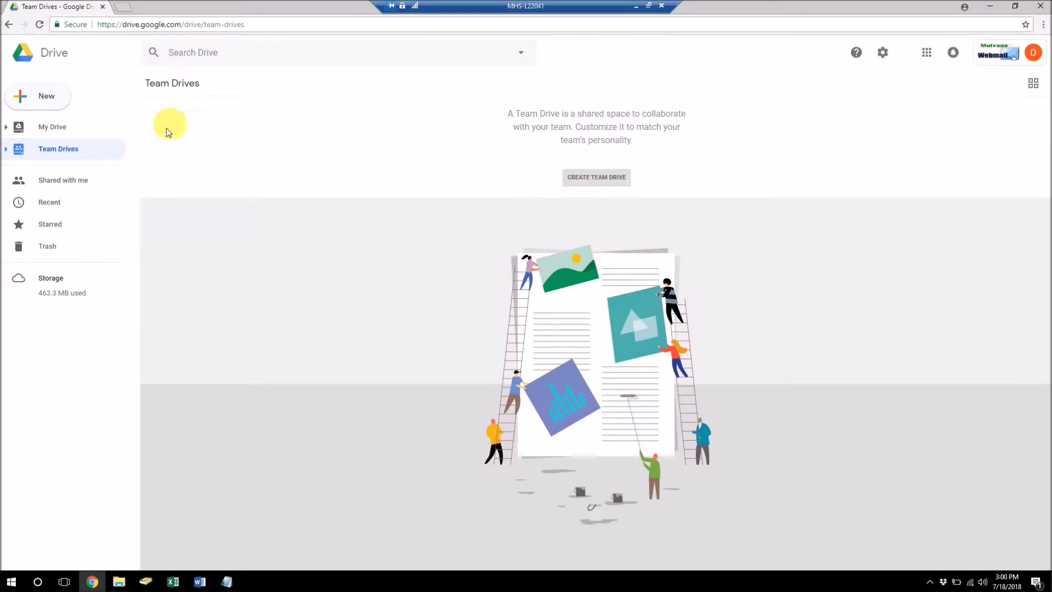
Step: Create a new Team Drive named 'District Team Drive Test'
click(600, 181)
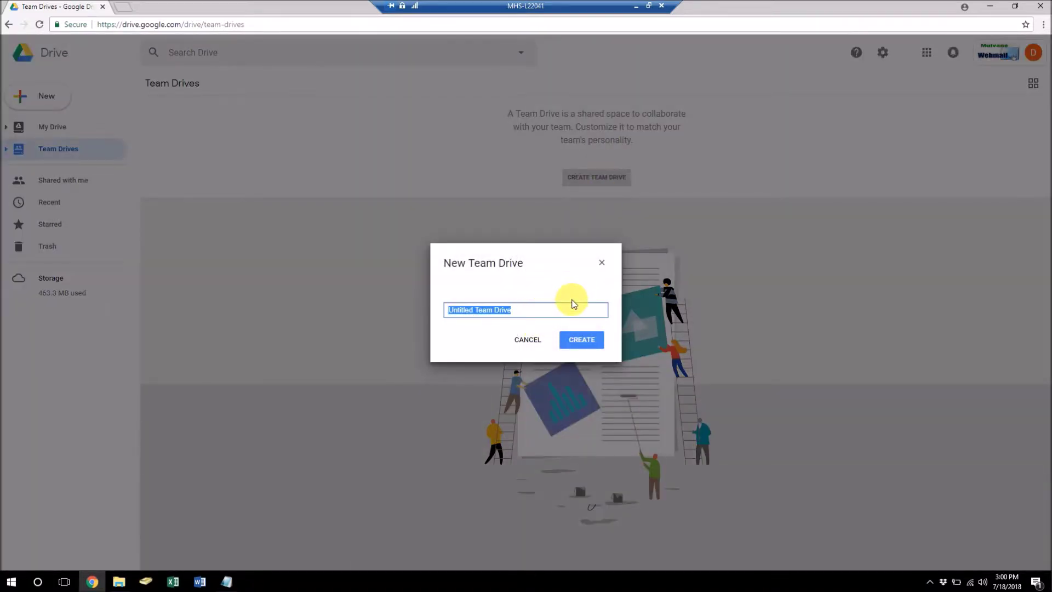
text(Distric)
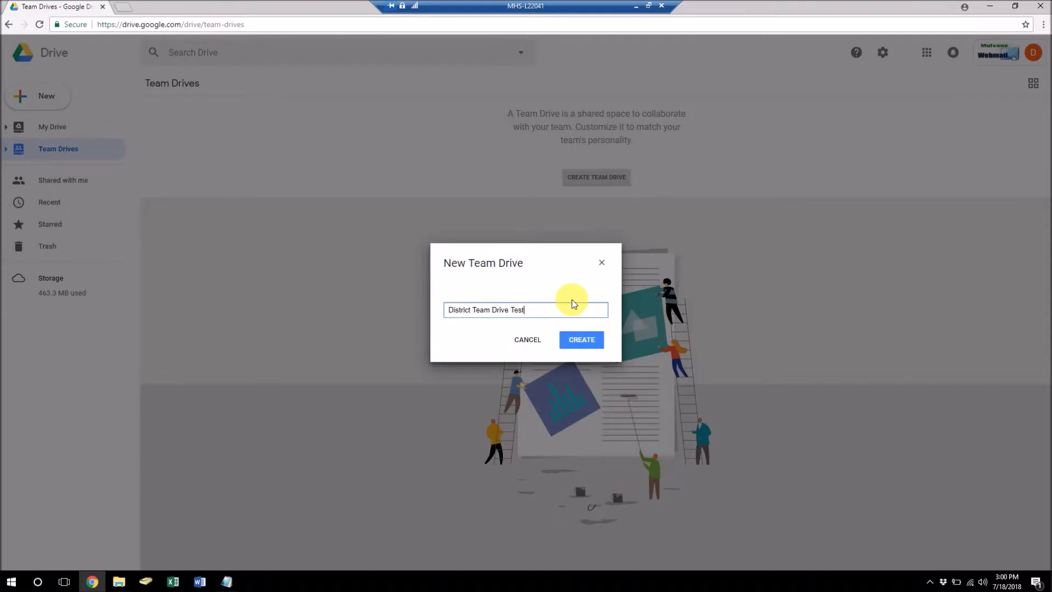
click(581, 338)
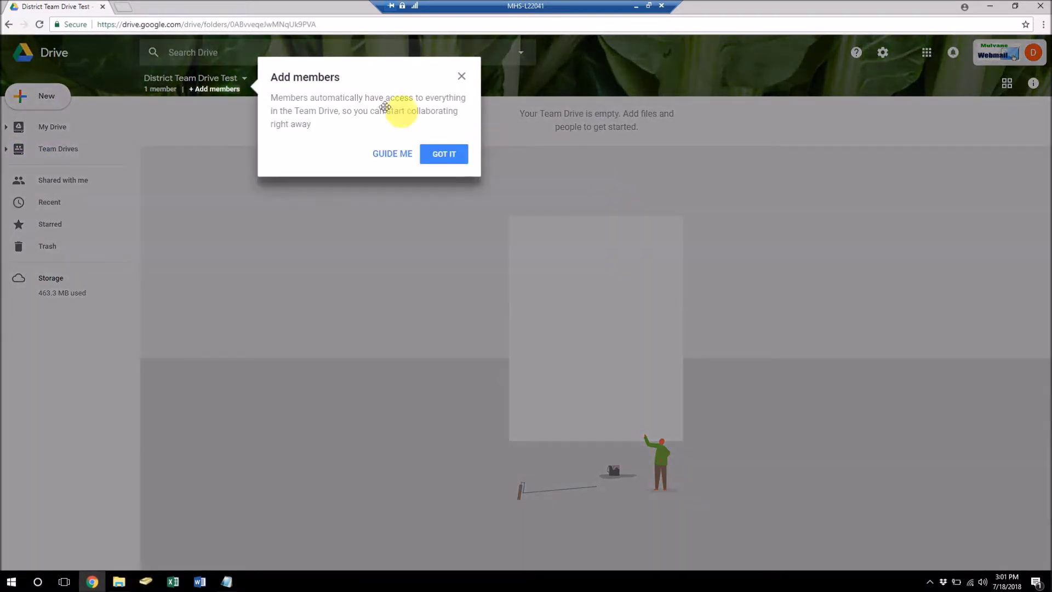
Step: Dismiss the tip and add a colleague from the name suggestions as a new member
click(463, 77)
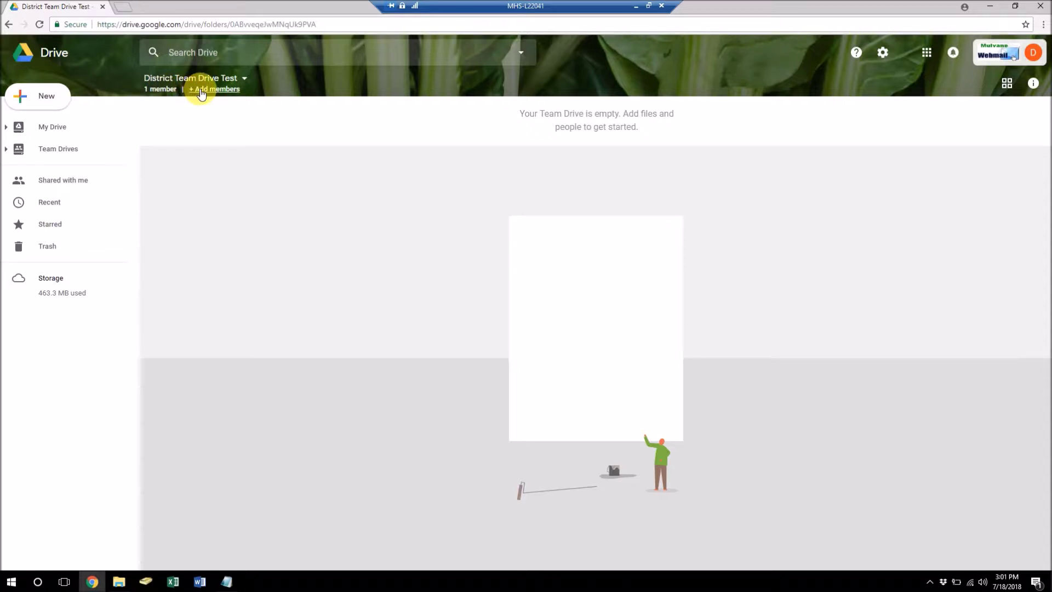
click(201, 92)
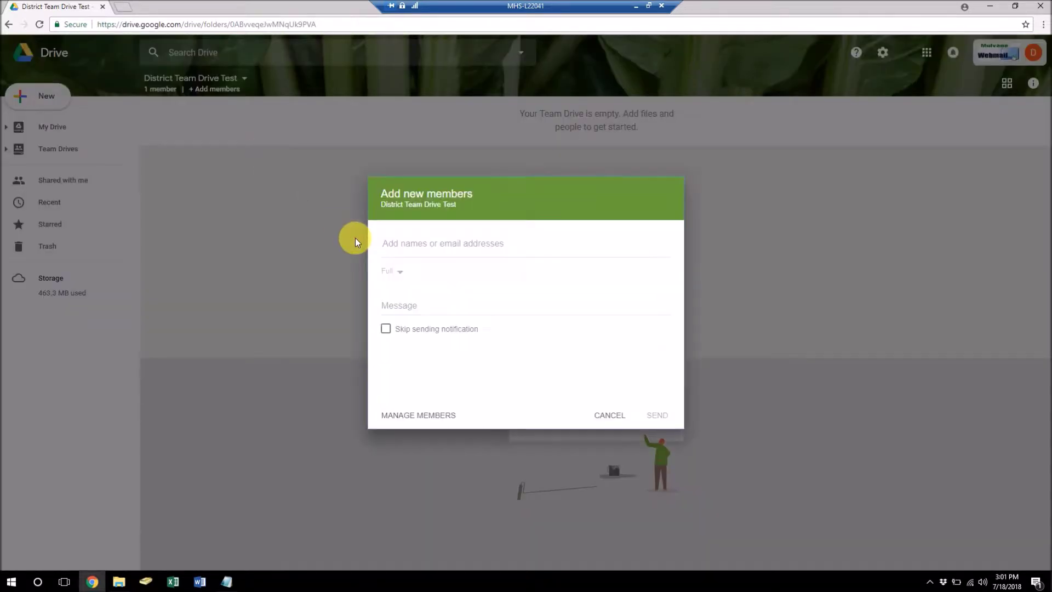
click(464, 246)
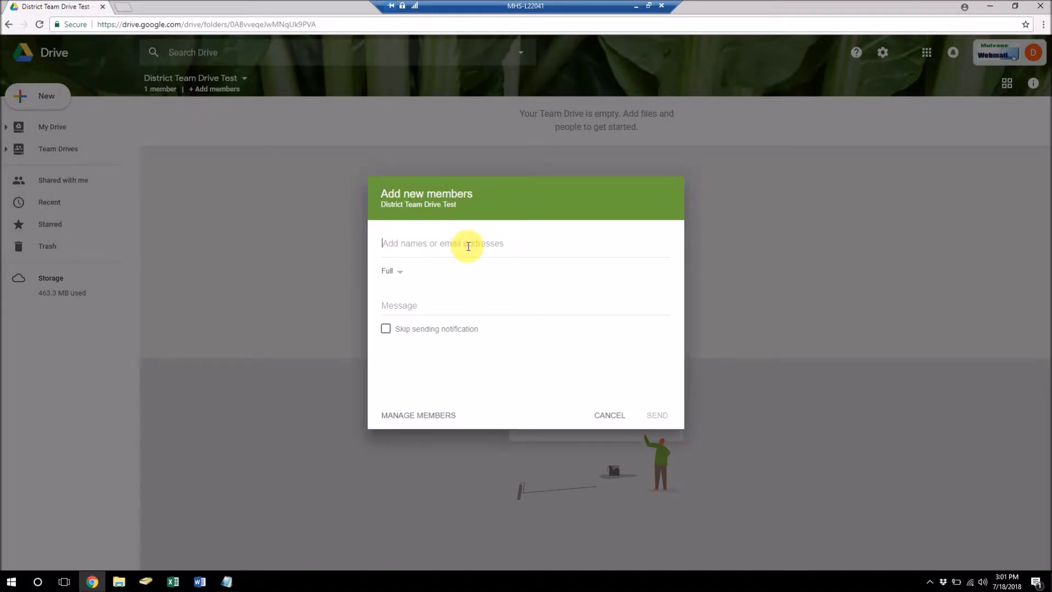
text(Kas)
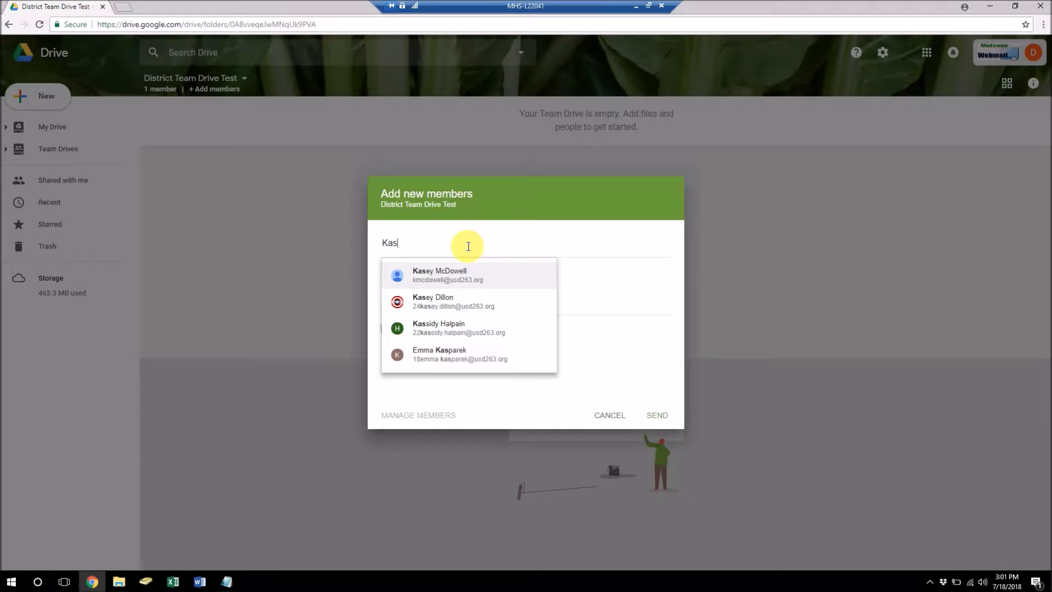
text(ey)
click(455, 274)
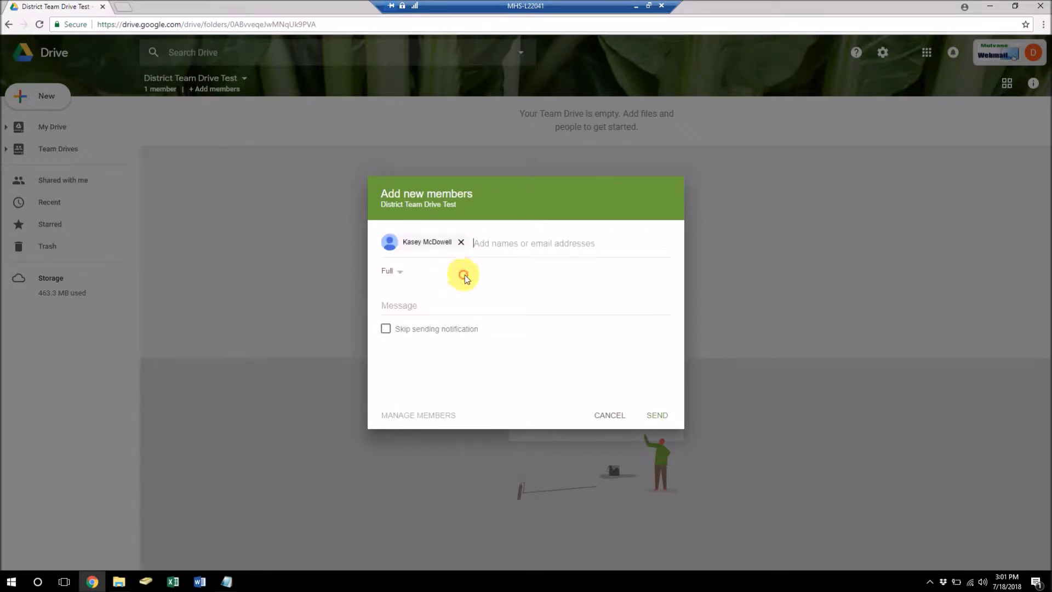
Step: Keep Full access for the colleague, send the invitation, and view the member list
click(393, 272)
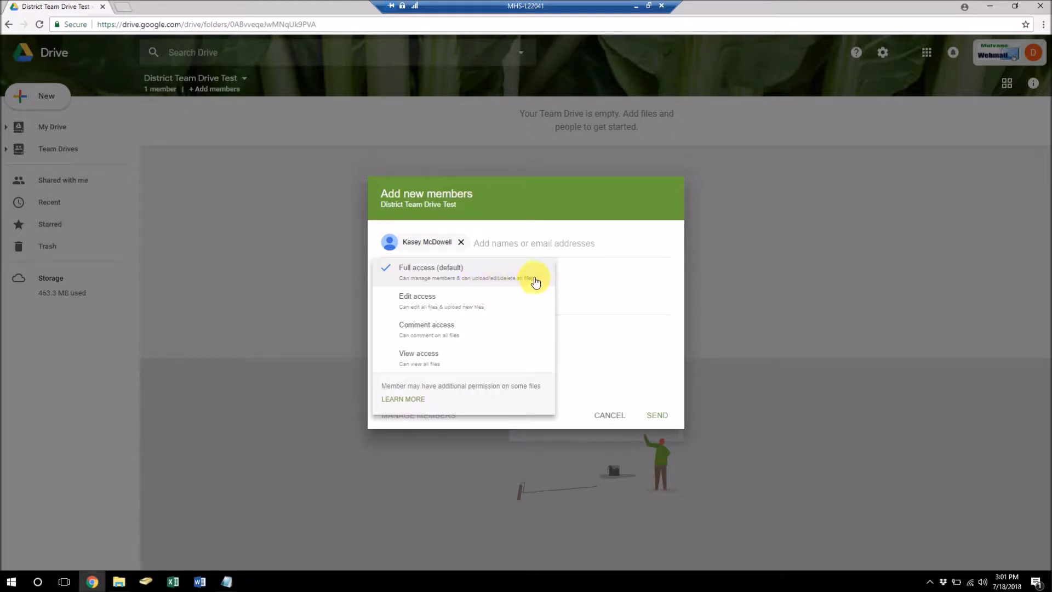
click(619, 295)
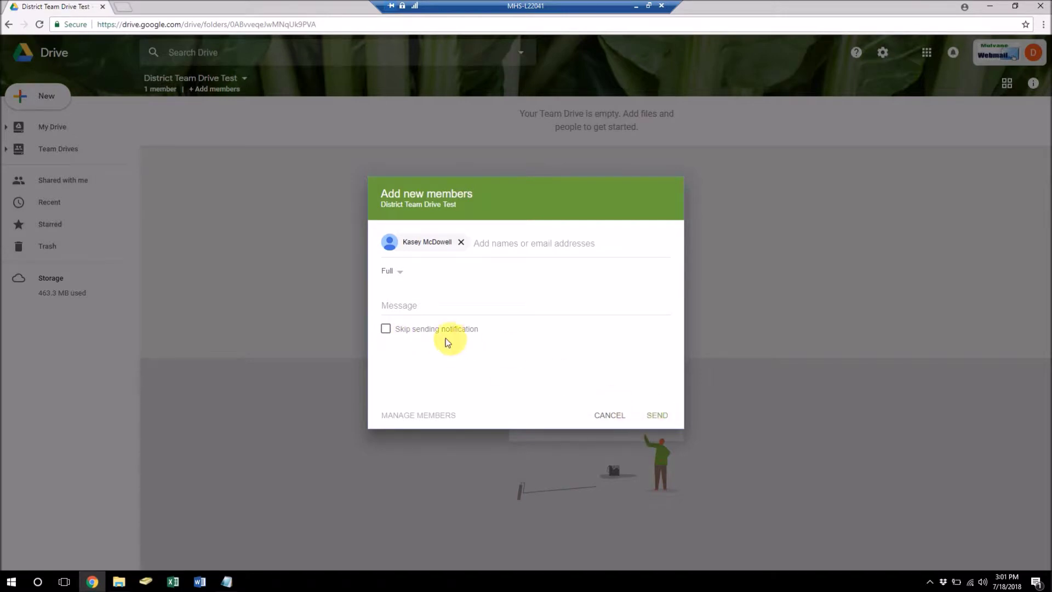
click(463, 295)
click(660, 414)
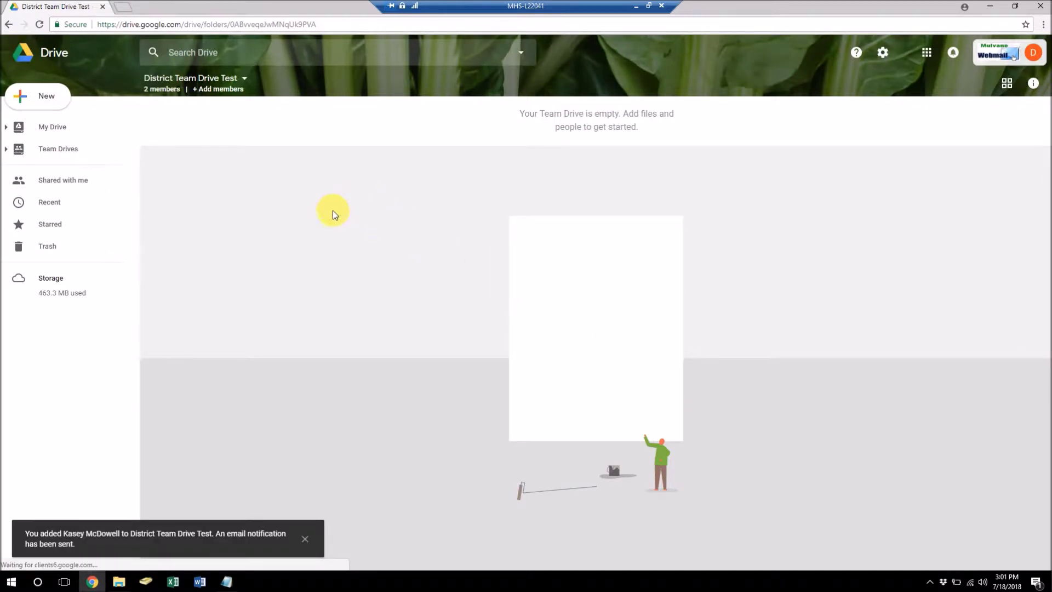
click(160, 90)
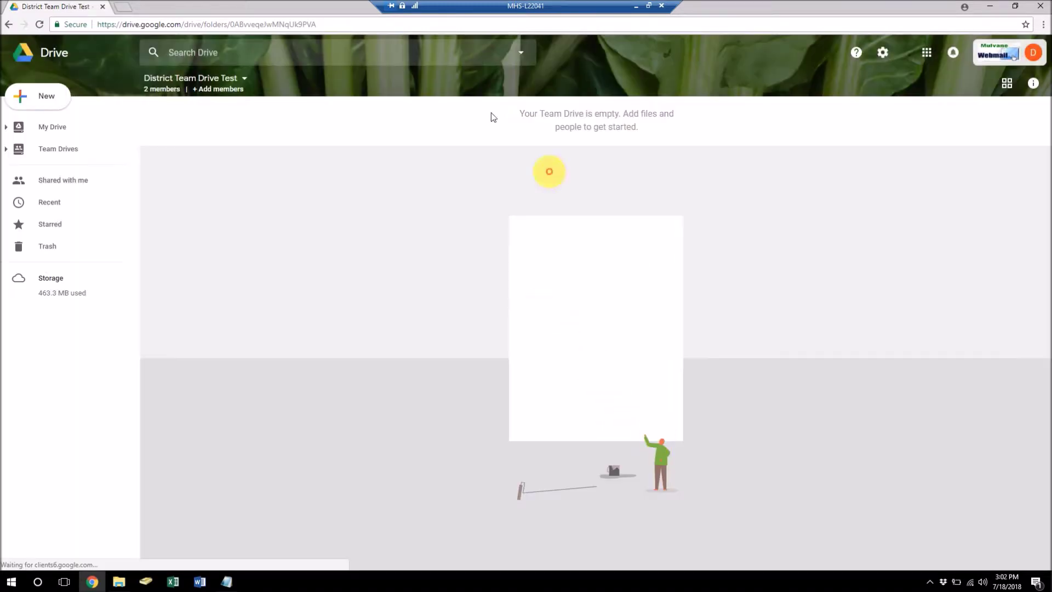
Step: On the local desktop, read the District Hosting invitation email, then open a new tab's apps grid
click(635, 6)
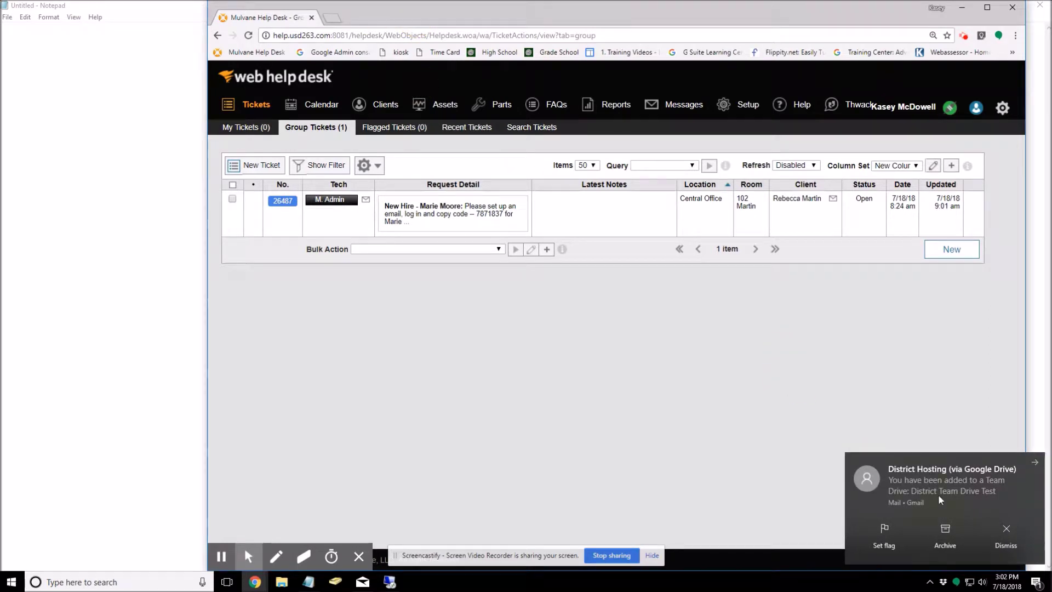
click(248, 555)
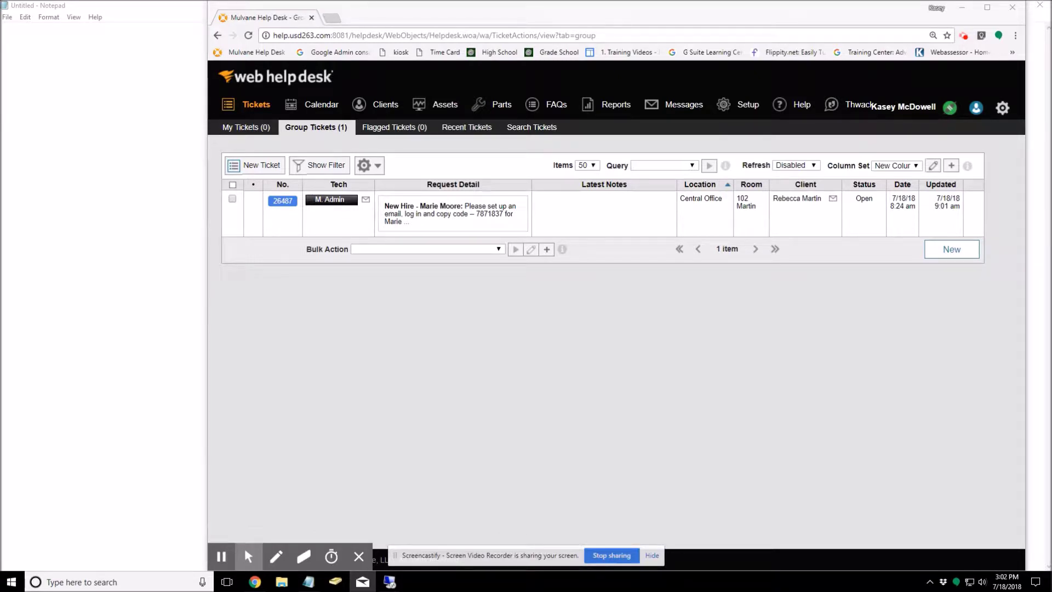
click(339, 21)
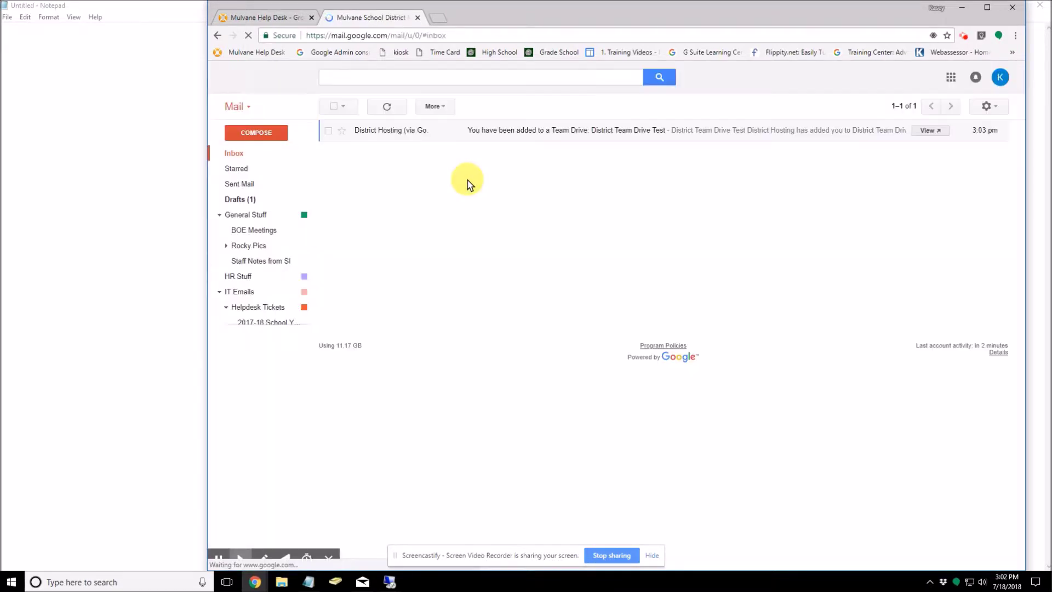
click(382, 133)
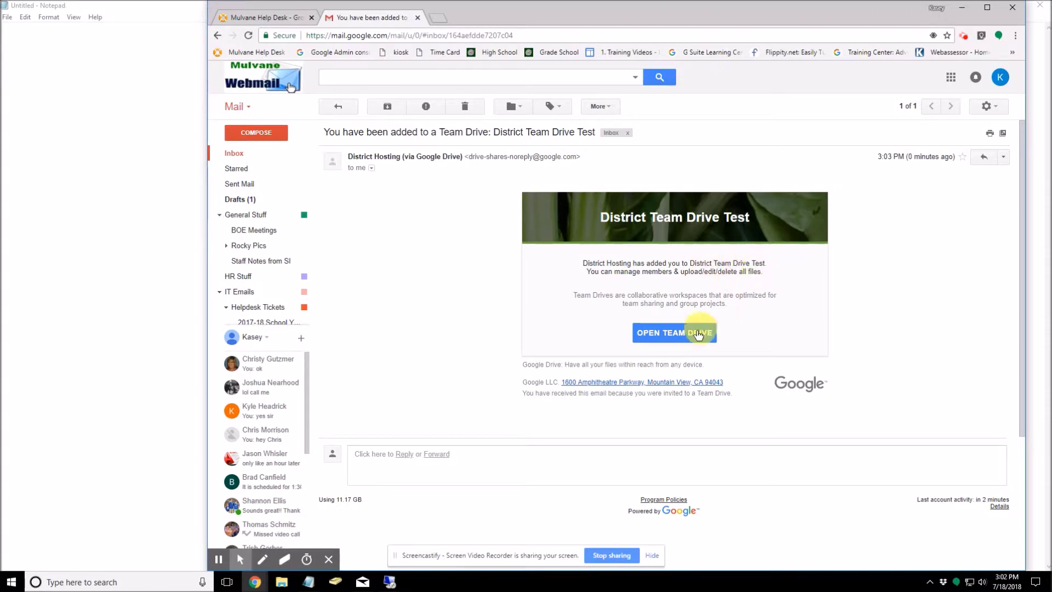
click(436, 17)
click(960, 76)
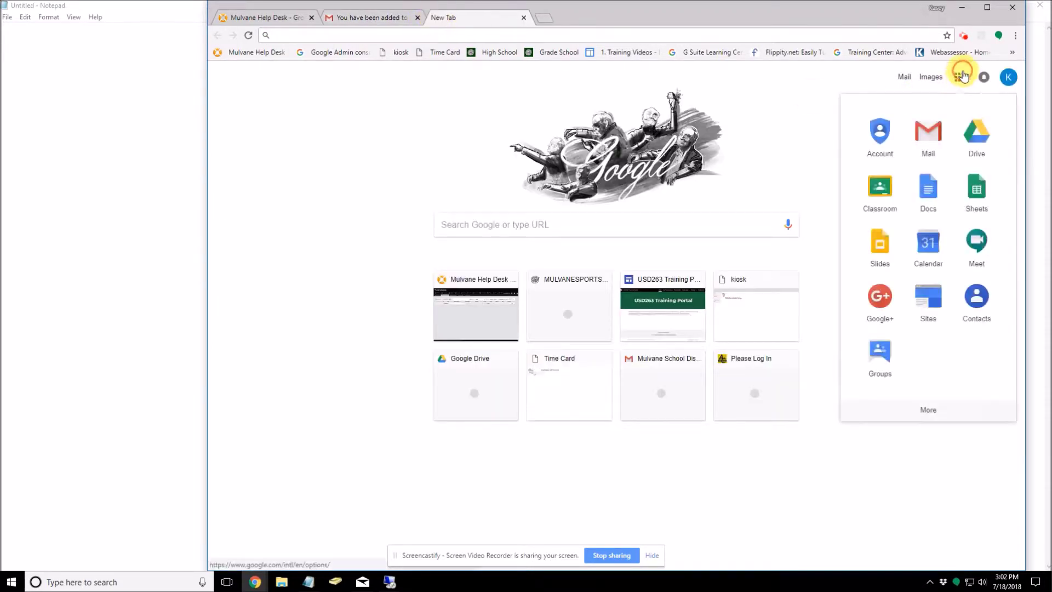
Step: Open District Team Drive Test from Drive's Team Drives list, then return to the remote session
click(973, 139)
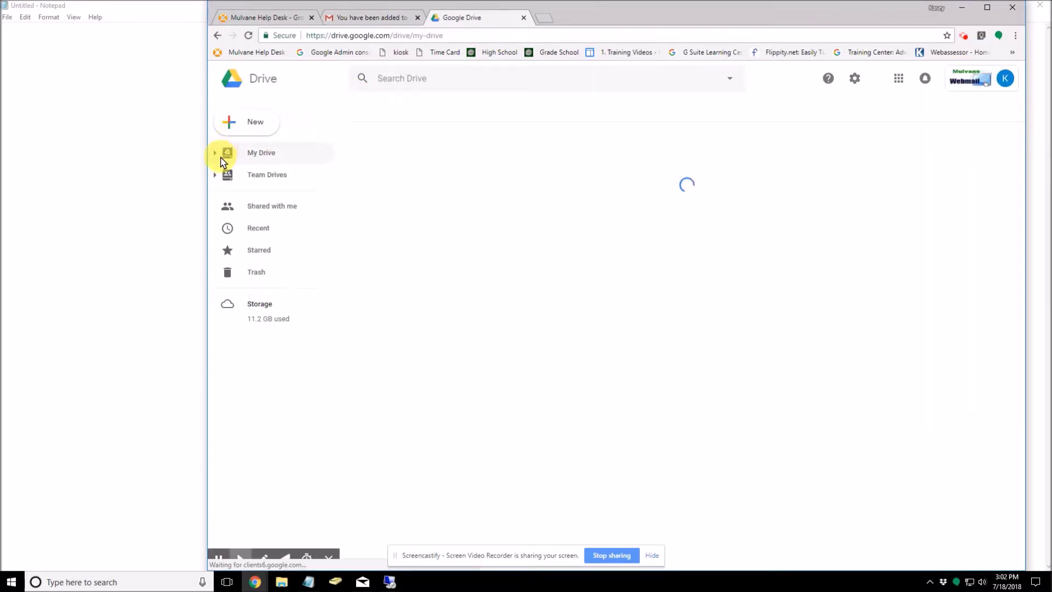
click(263, 177)
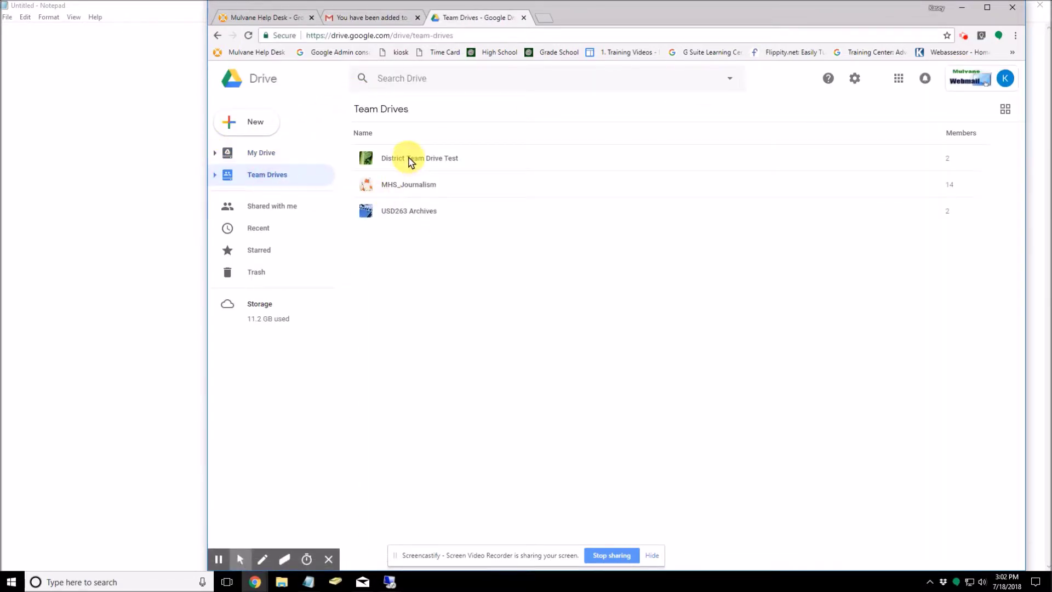
double_click(417, 163)
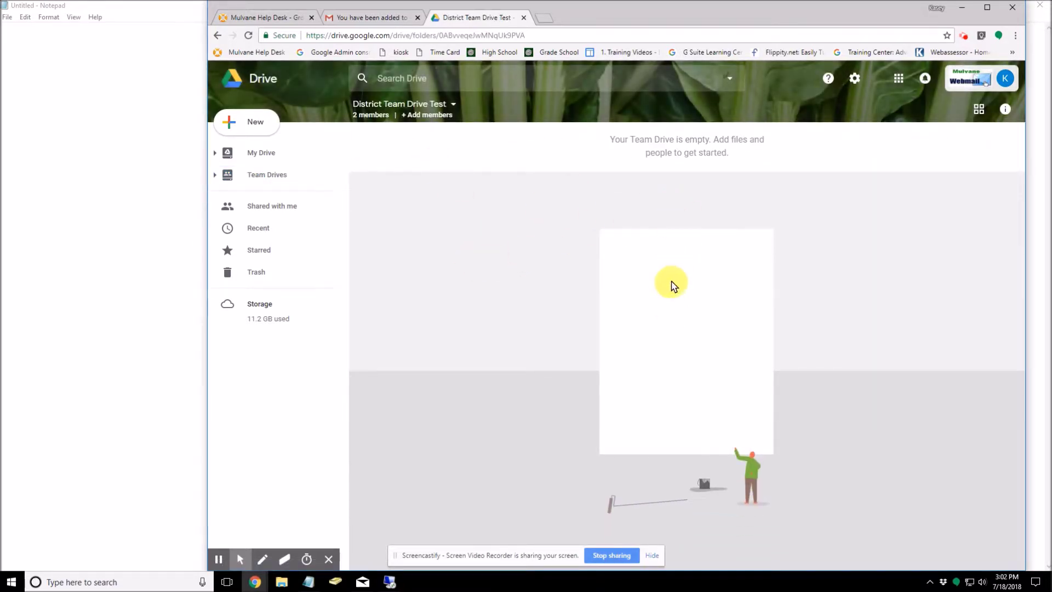
mouse_move(389, 582)
click(403, 542)
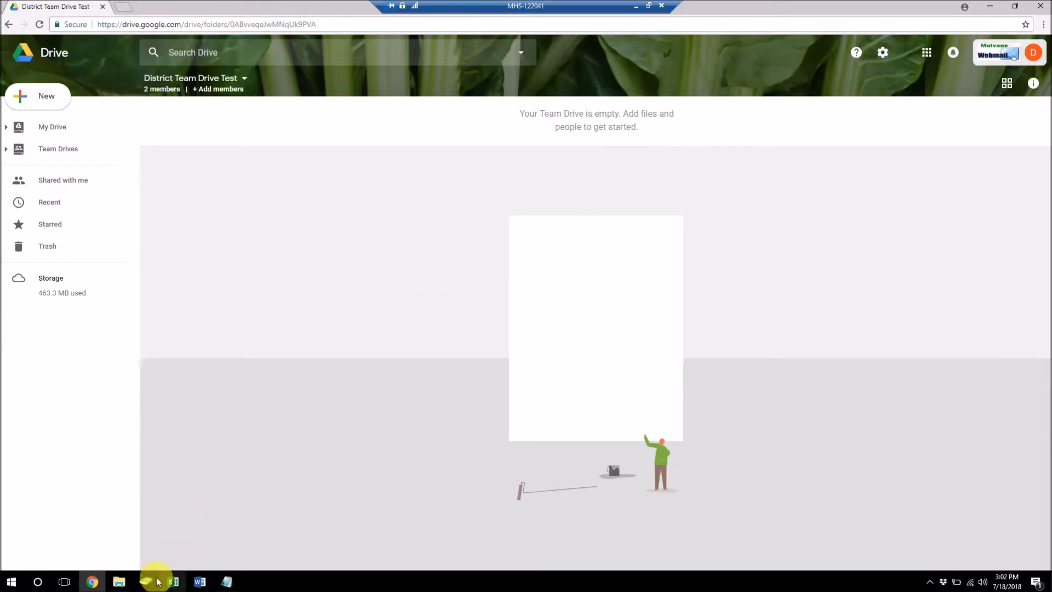
Step: Open File Explorer and browse to the Documents folder
click(120, 582)
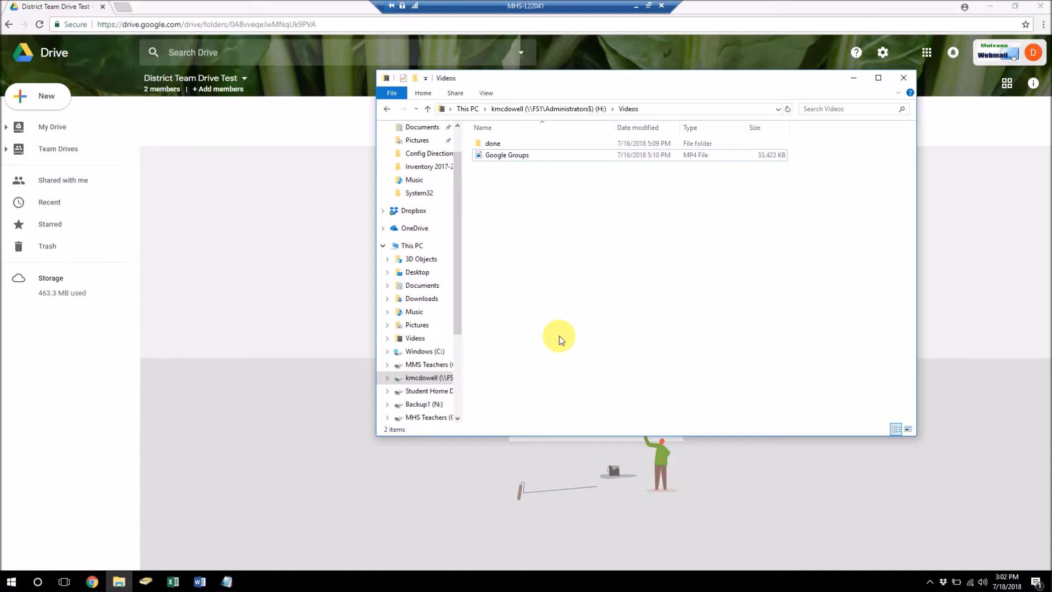
click(854, 77)
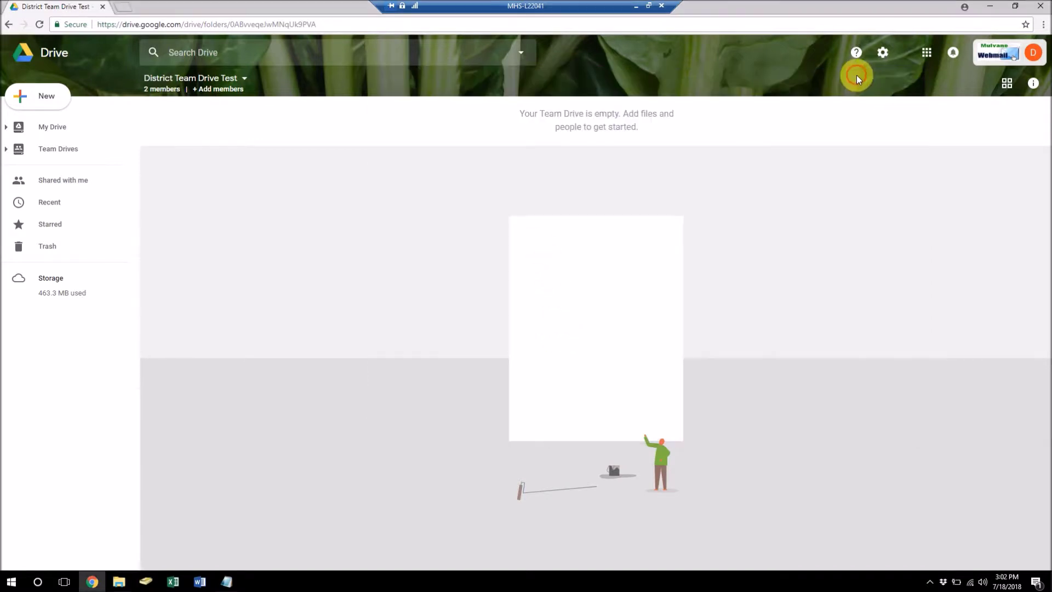
click(119, 581)
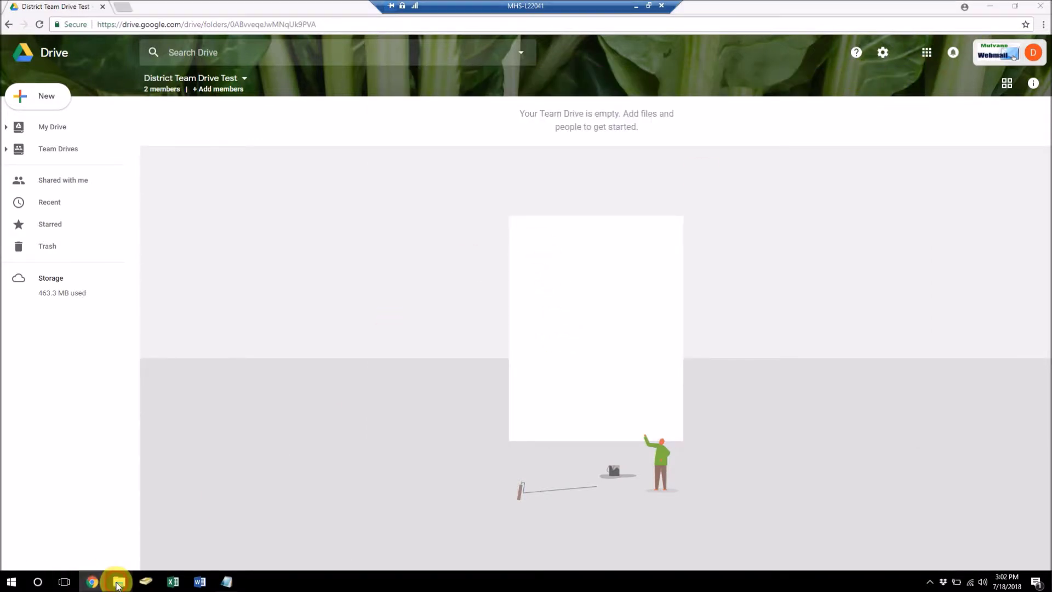
scroll(458, 236, up, 2)
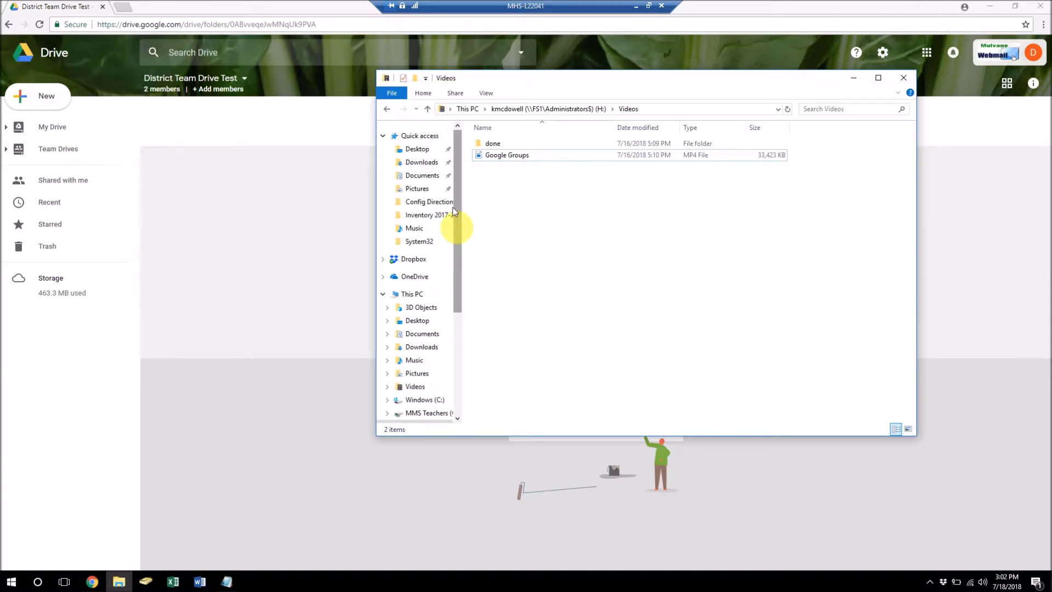
click(417, 148)
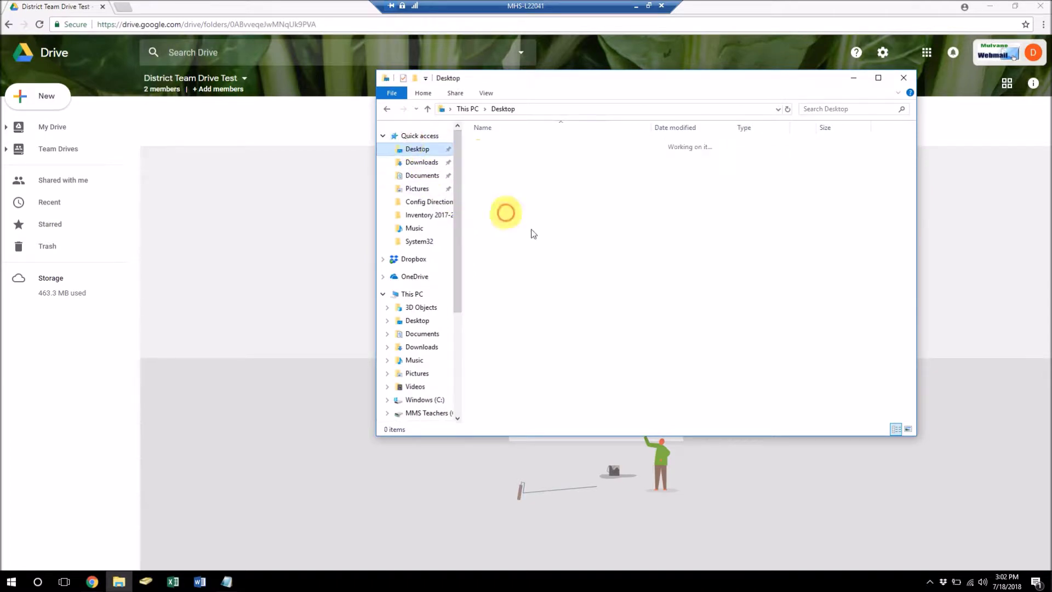
click(420, 163)
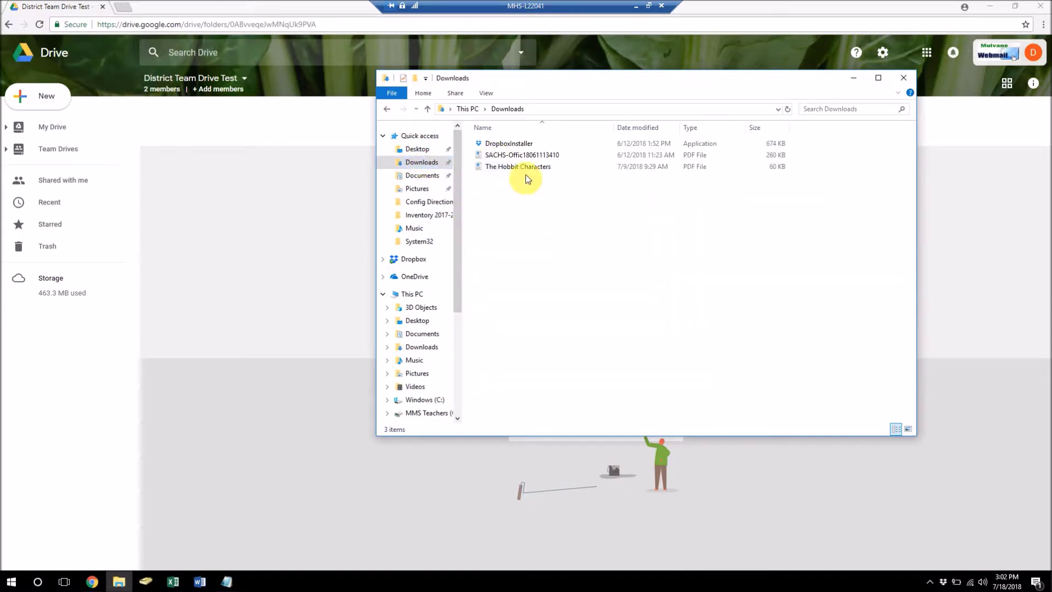
click(420, 175)
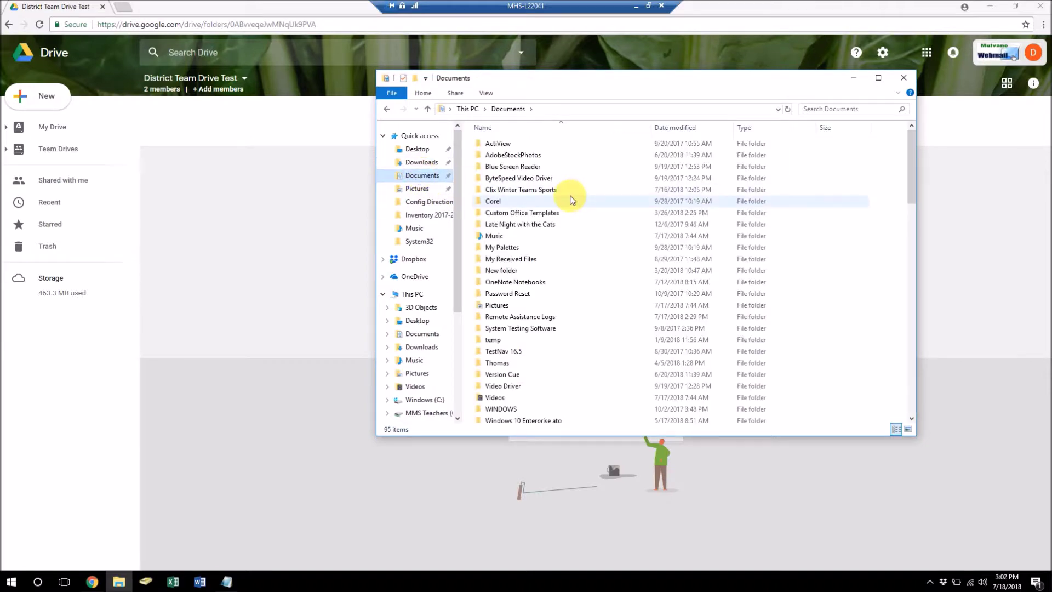
scroll(568, 197, down, 3)
scroll(498, 249, down, 10)
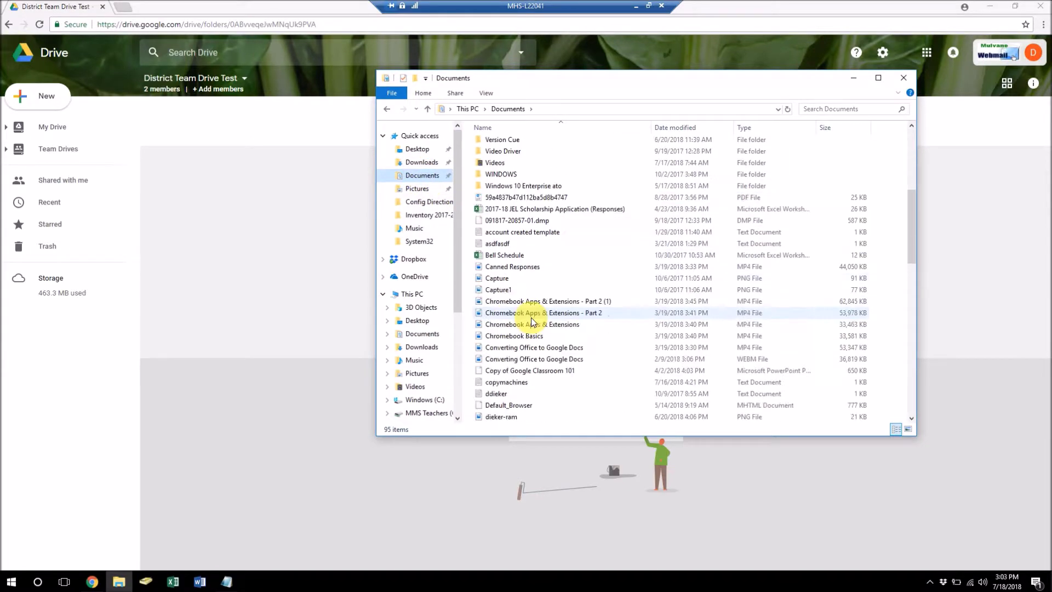
scroll(759, 370, up, 5)
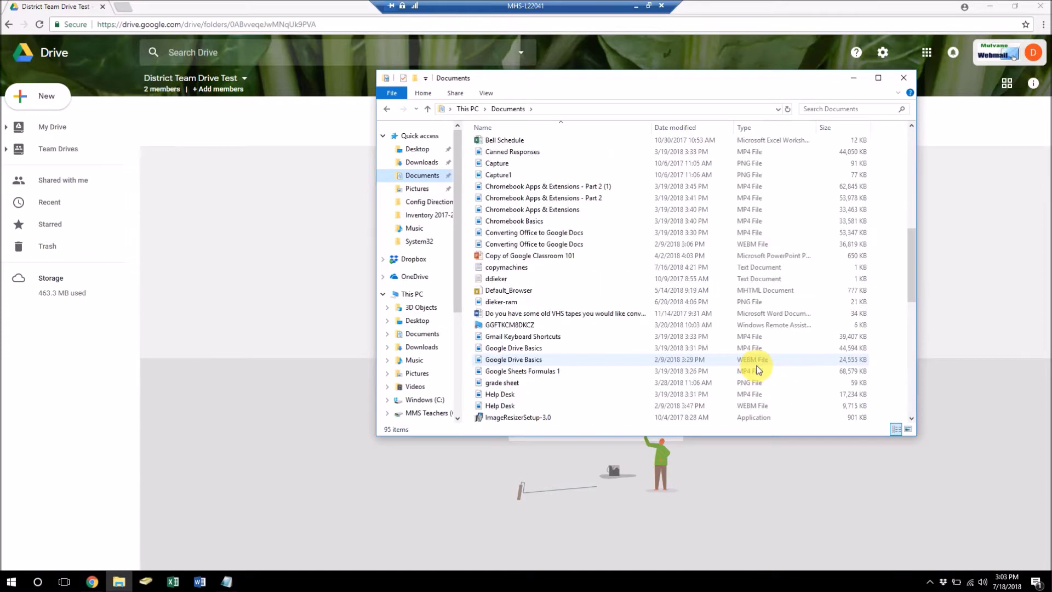
click(528, 256)
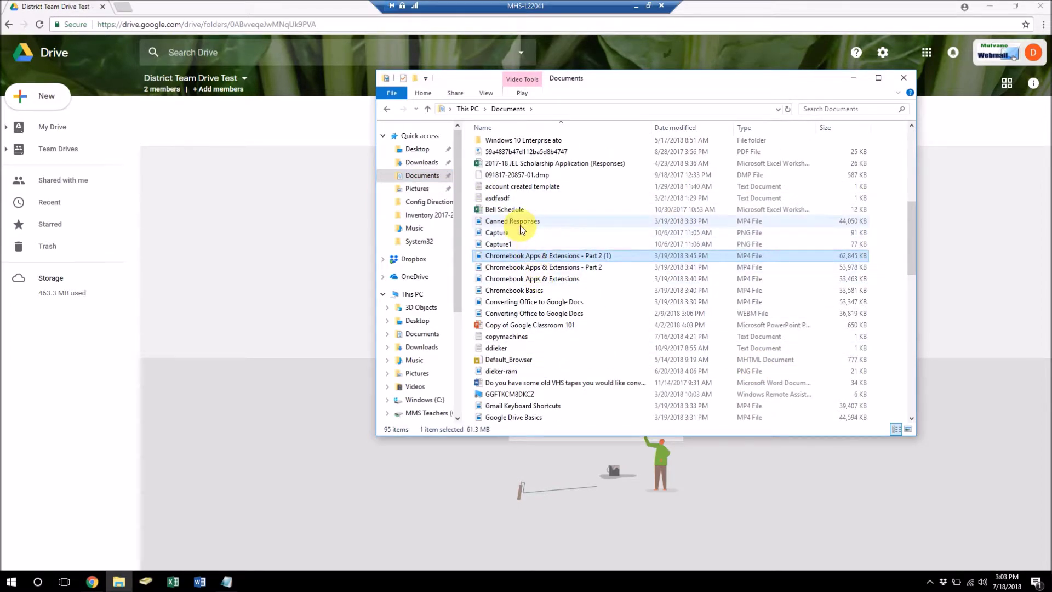
Step: Sort Documents by type and drag the 13 PNG images, Capture onward, into District Team Drive Test
click(767, 128)
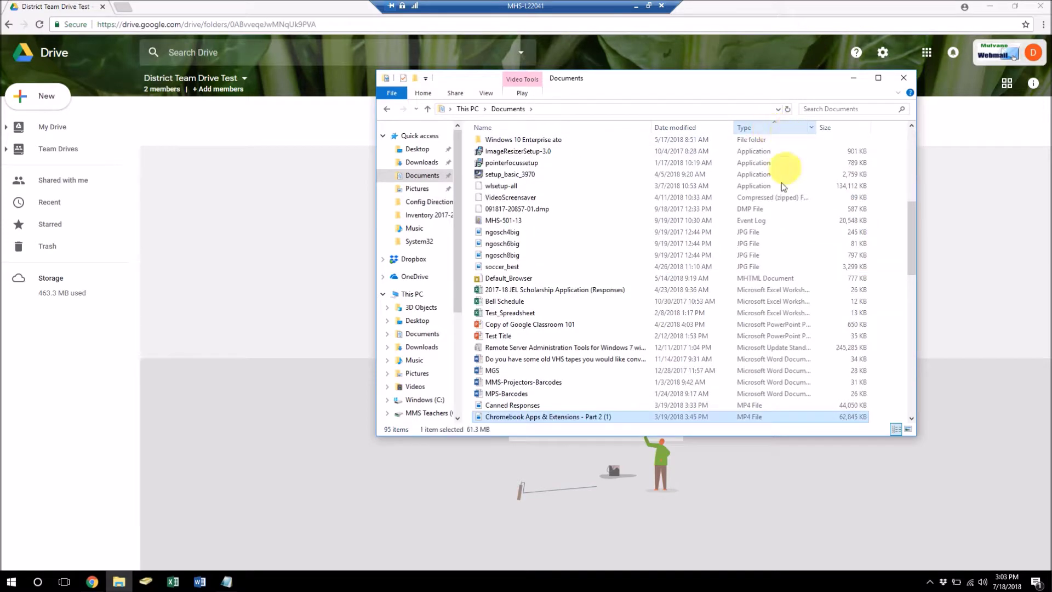
scroll(804, 243, down, 10)
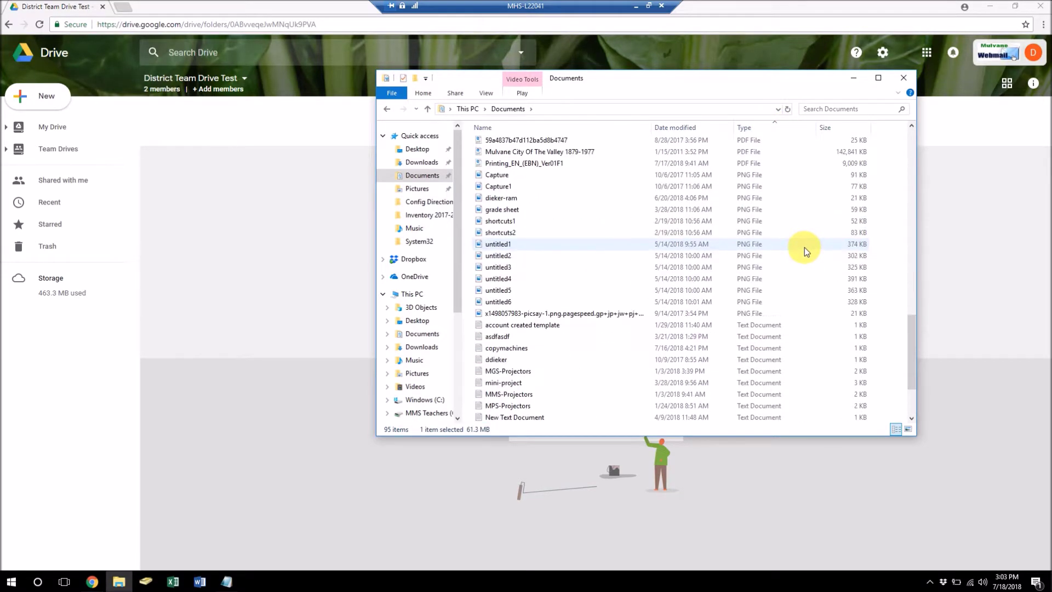
scroll(804, 248, up, 3)
click(515, 233)
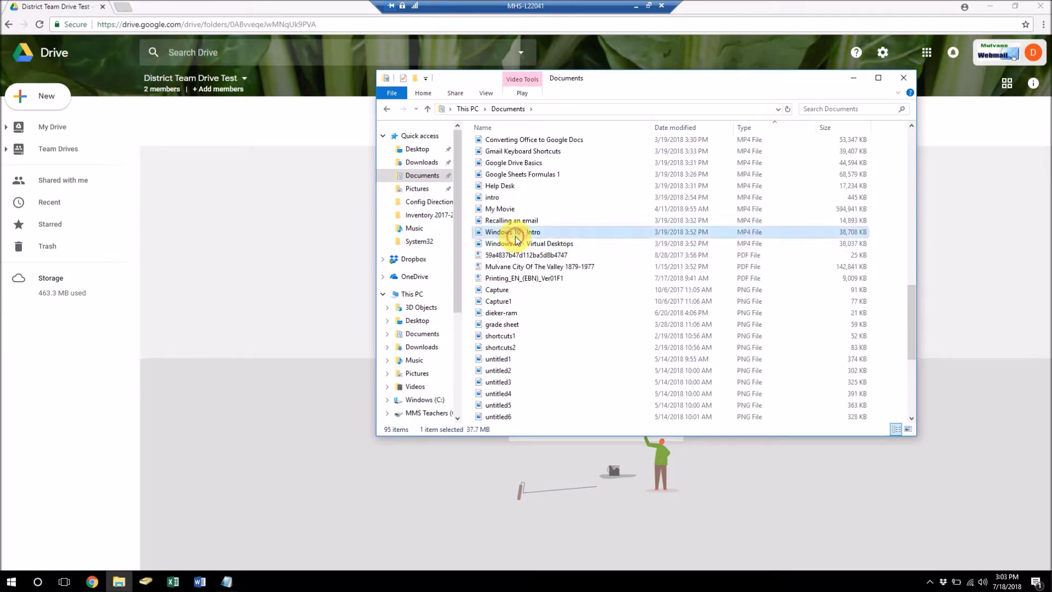
click(524, 264)
click(528, 254)
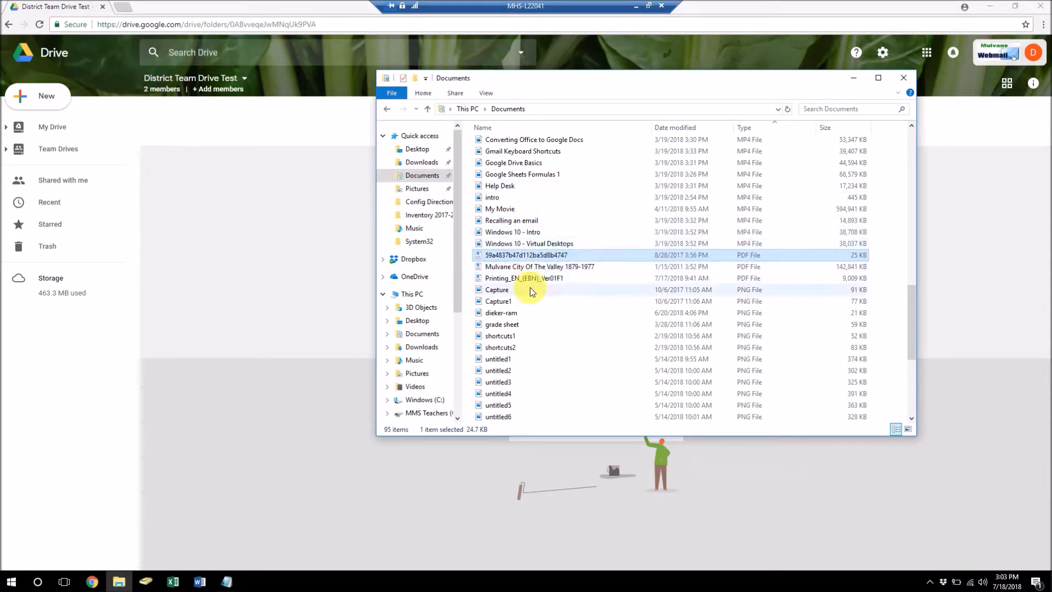
click(527, 278)
click(497, 394)
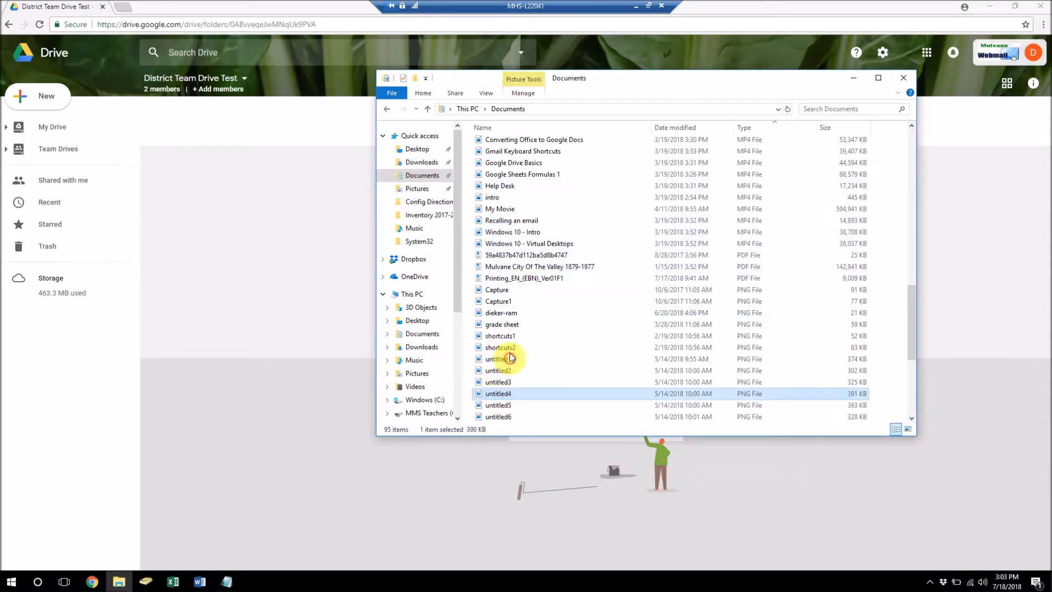
click(509, 289)
scroll(514, 297, down, 3)
shift+click(509, 323)
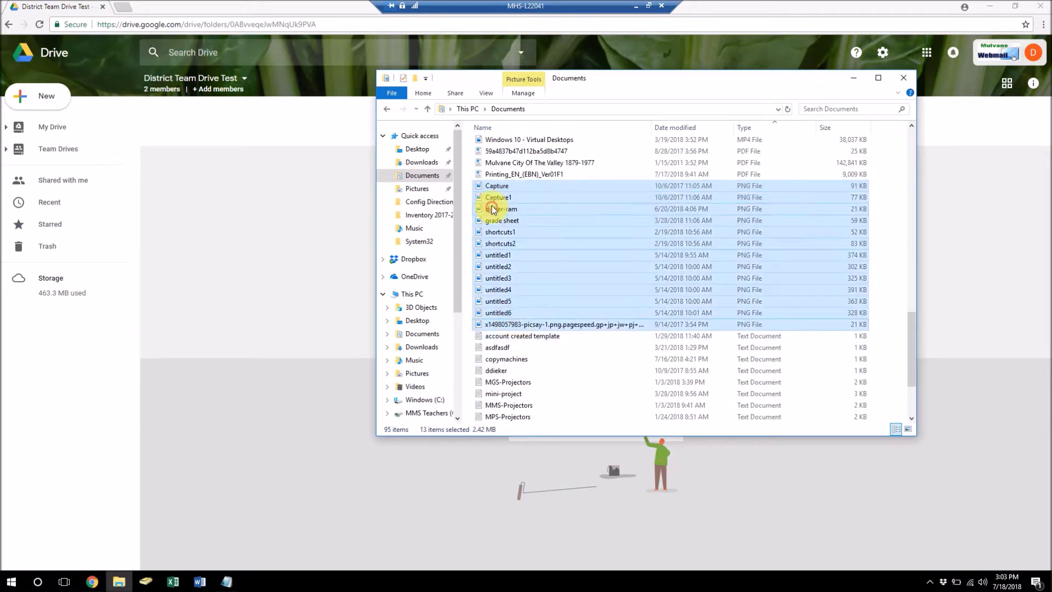
drag(492, 208, 330, 272)
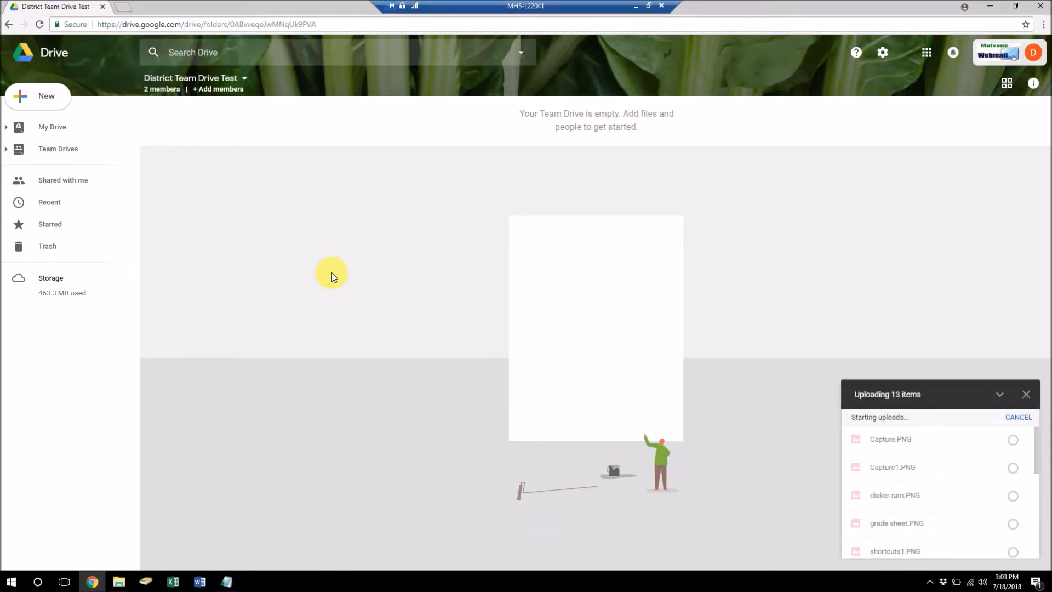
Step: Create two folders, 'Subfolder' and 'Subfolder 2', and dismiss the finished uploads summary
right_click(418, 225)
click(468, 244)
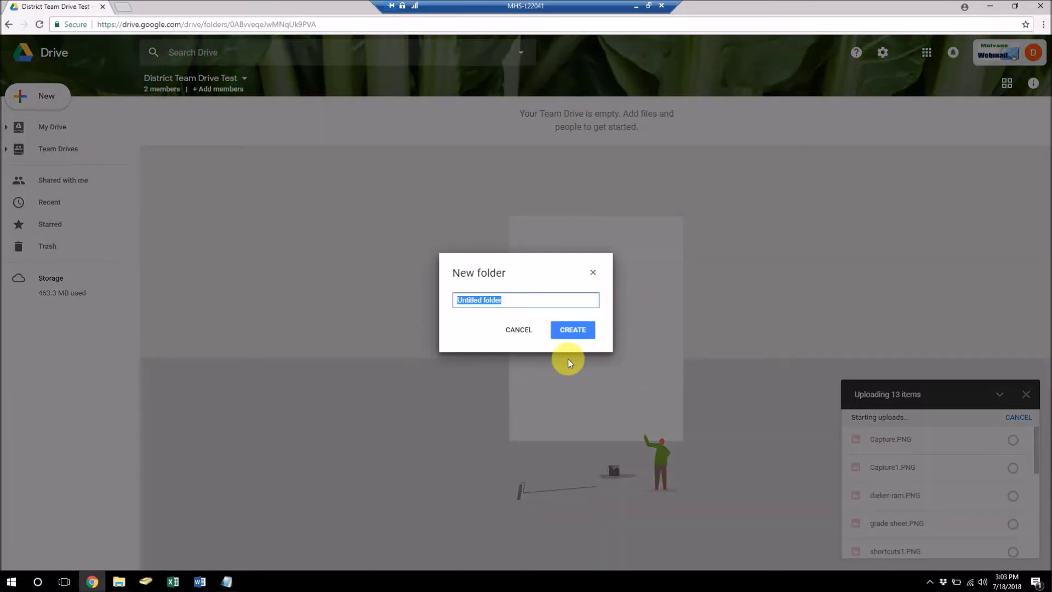
text(Subfolder)
key(Return)
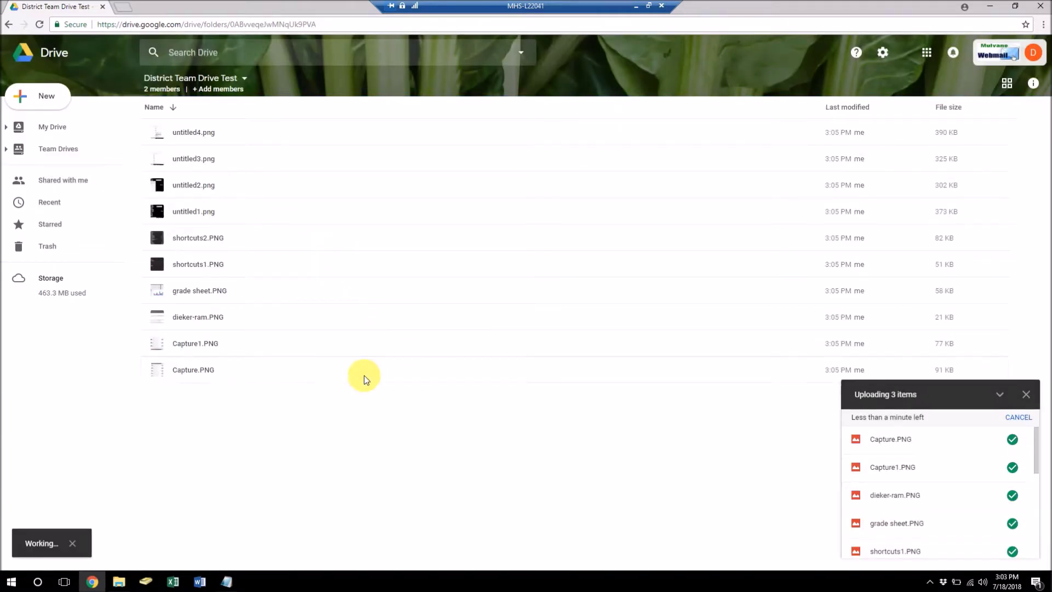
right_click(370, 451)
click(453, 309)
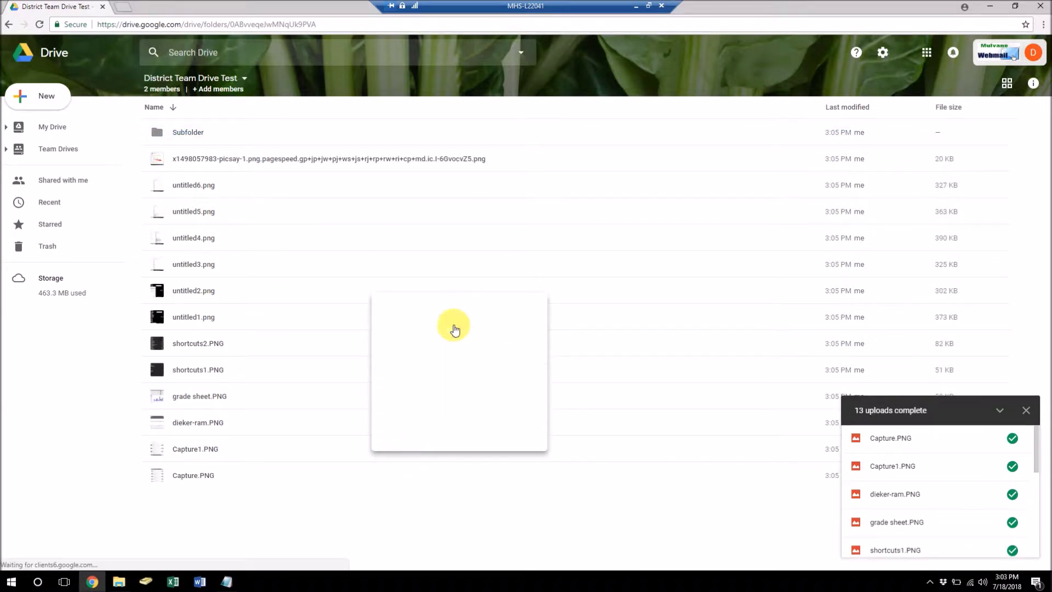
text(Sub)
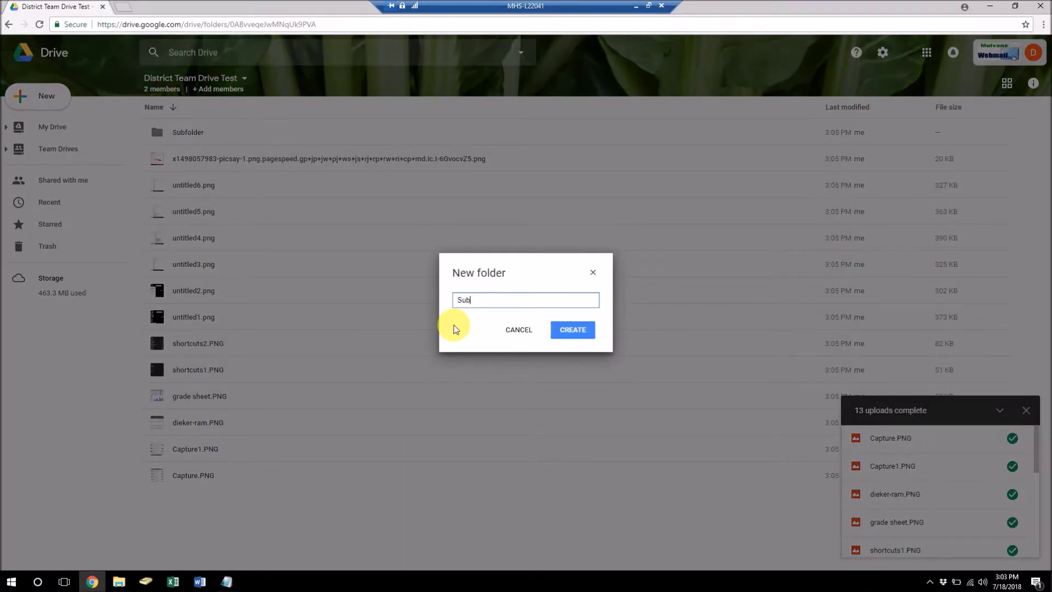
text(folder 2)
key(Return)
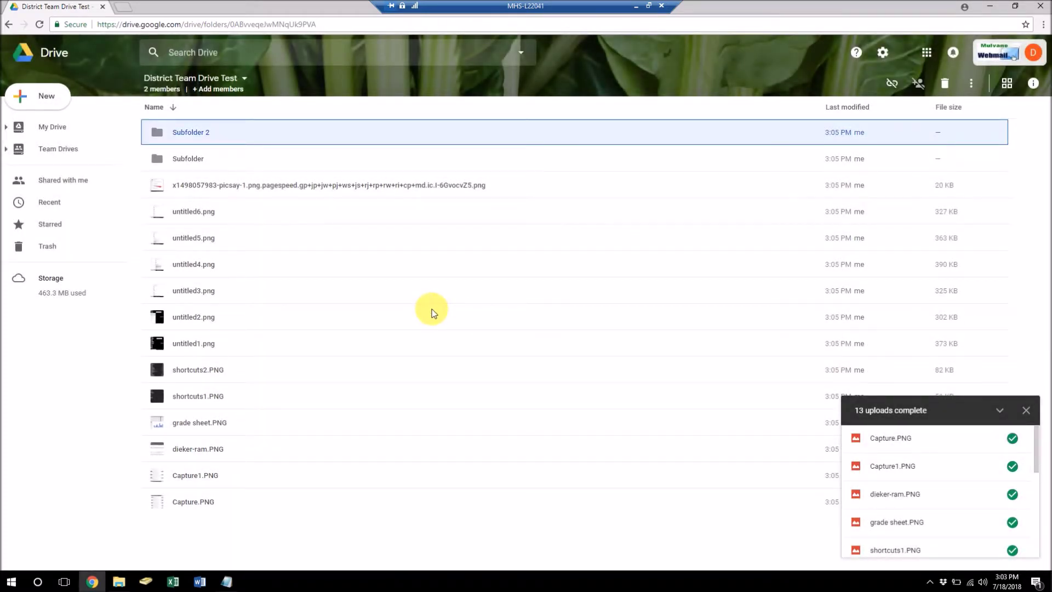
click(1030, 411)
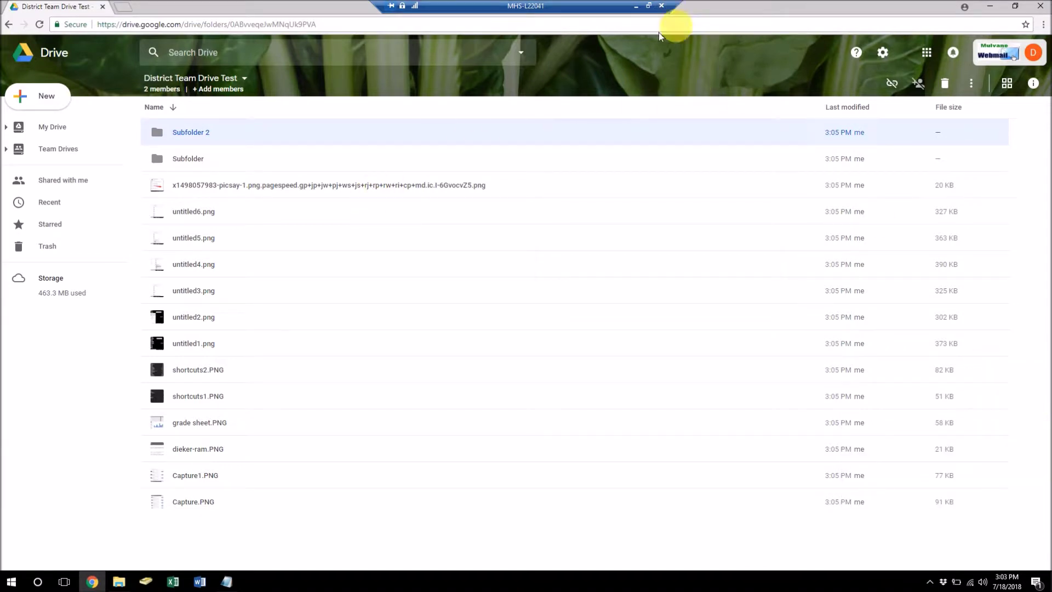
click(636, 6)
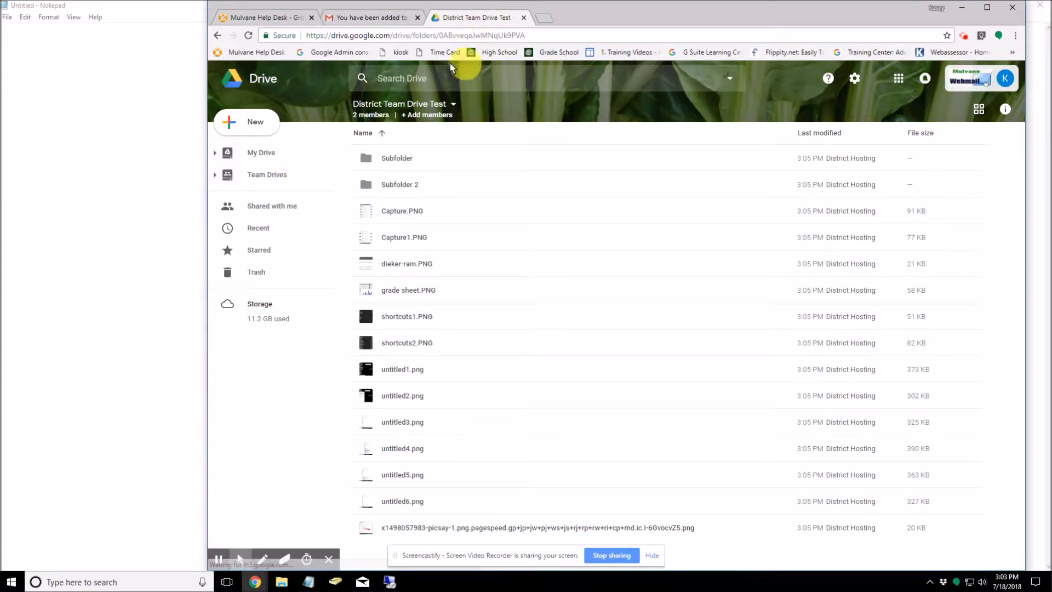
click(241, 174)
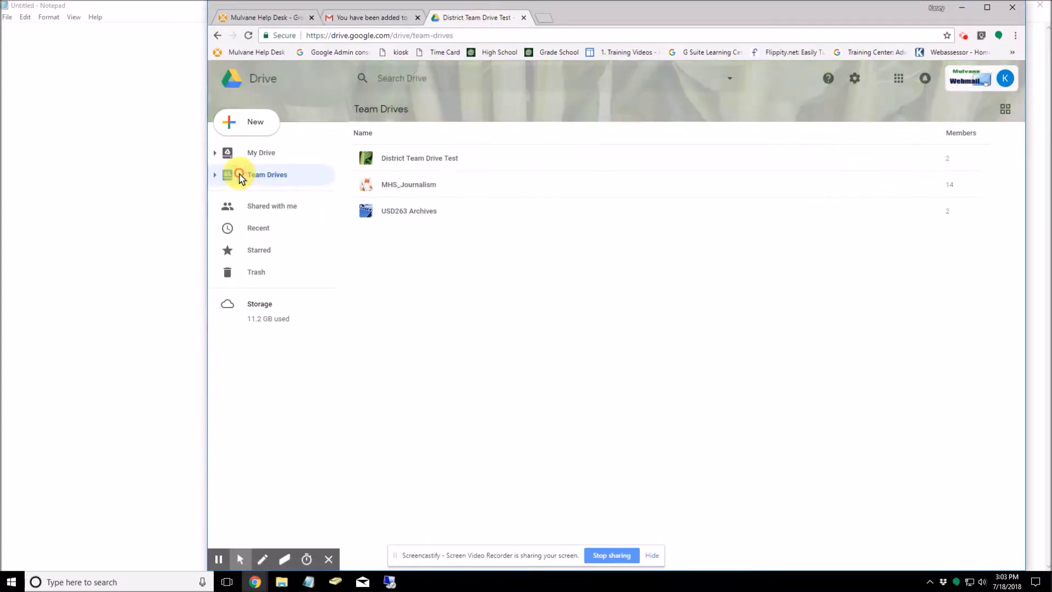
click(421, 165)
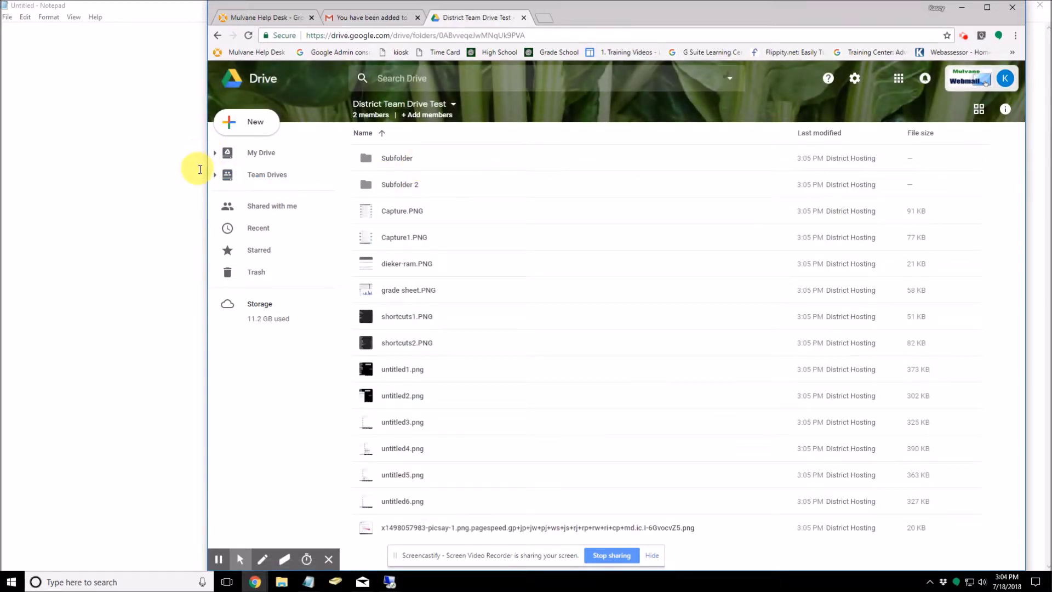
click(225, 174)
click(458, 165)
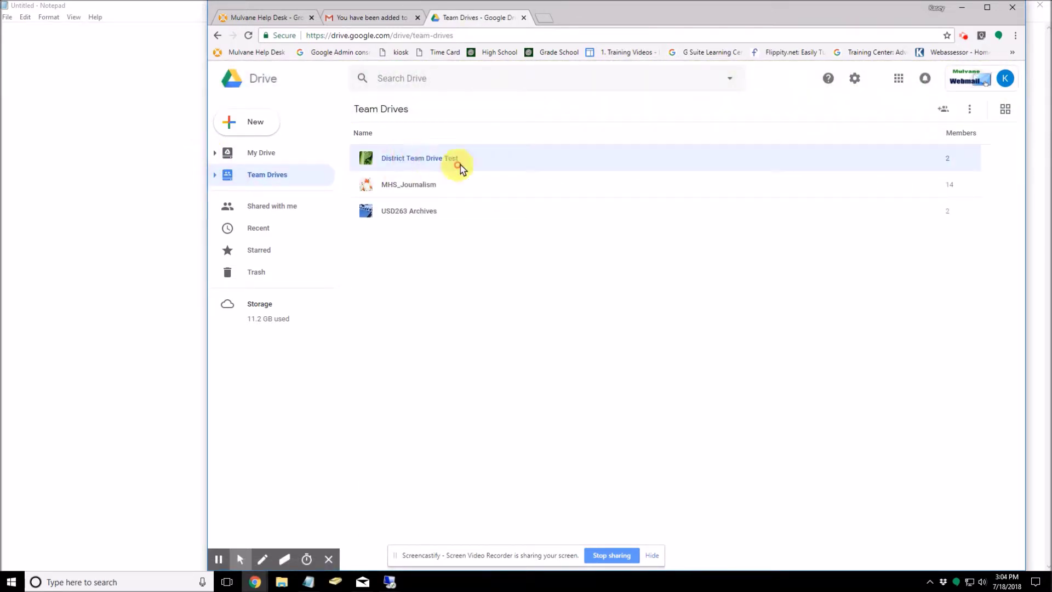
click(428, 165)
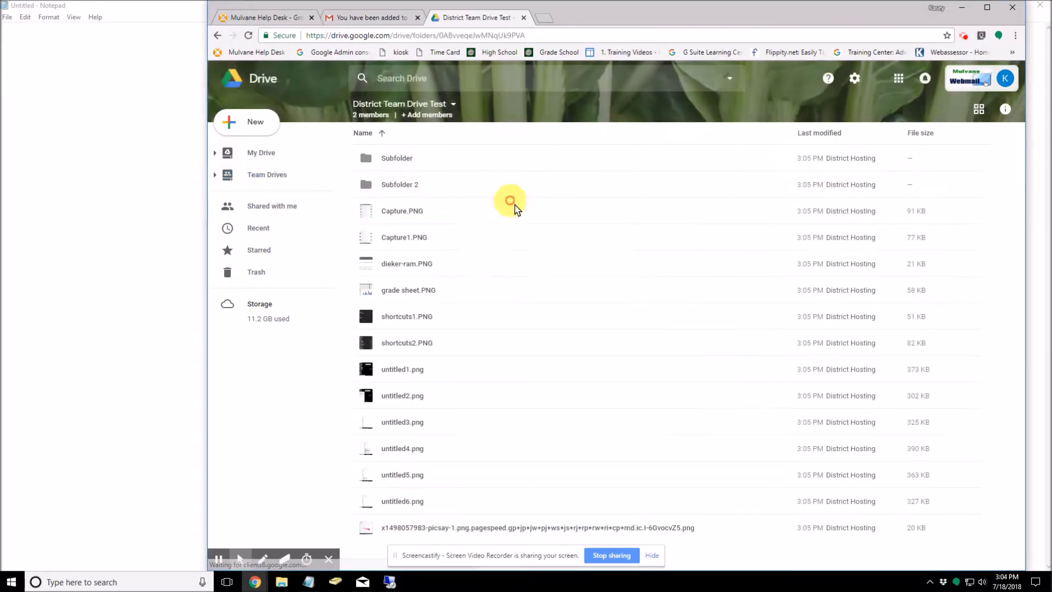
click(441, 372)
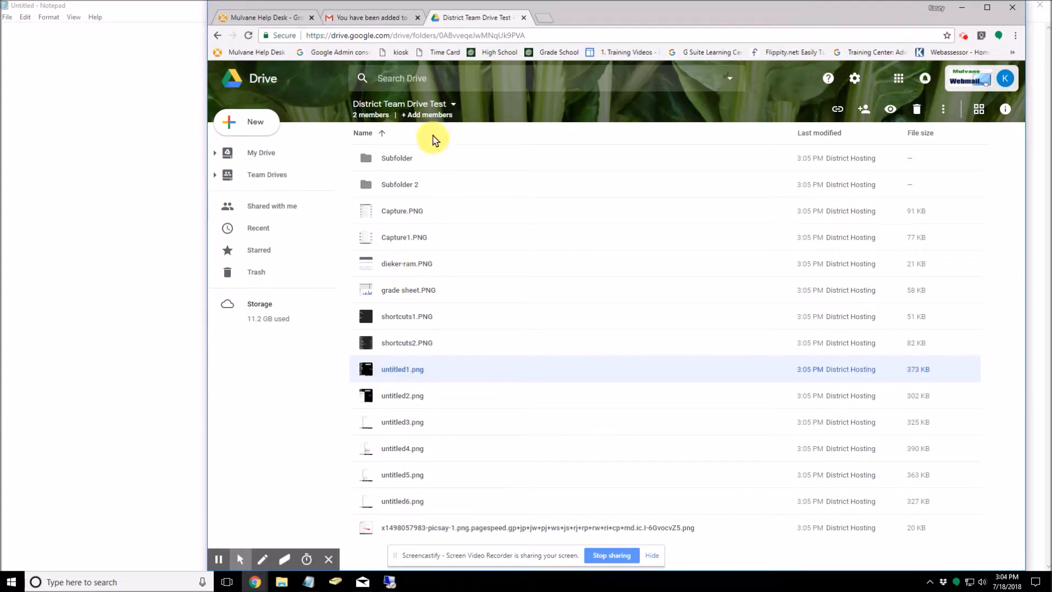
click(371, 115)
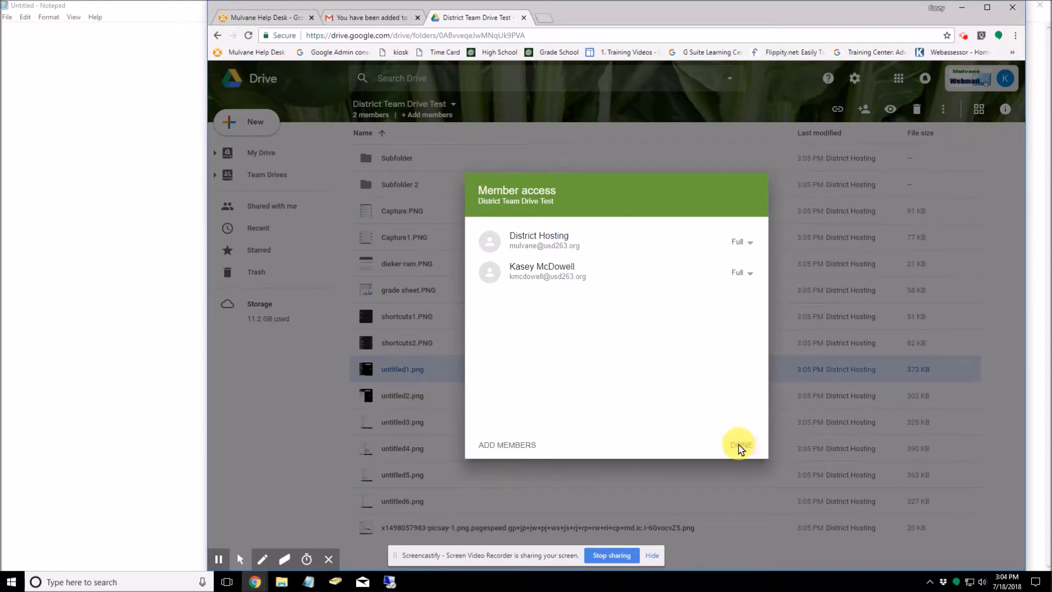
click(739, 447)
click(407, 290)
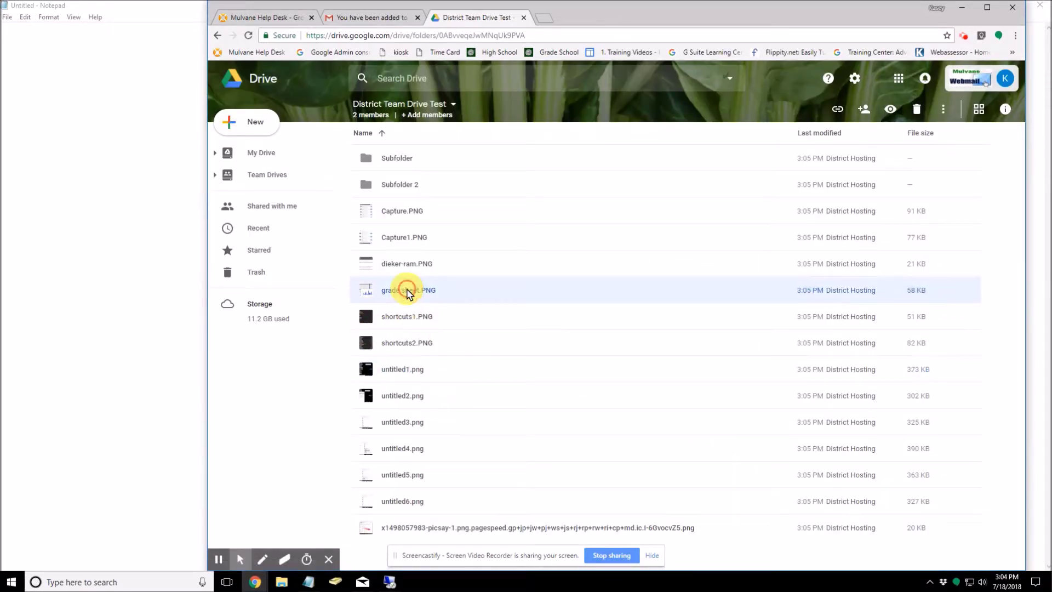
click(411, 241)
Step: Move seven images into Subfolder 2 and six into Subfolder, then switch to the MHS-L22041 session
click(403, 208)
shift+click(414, 372)
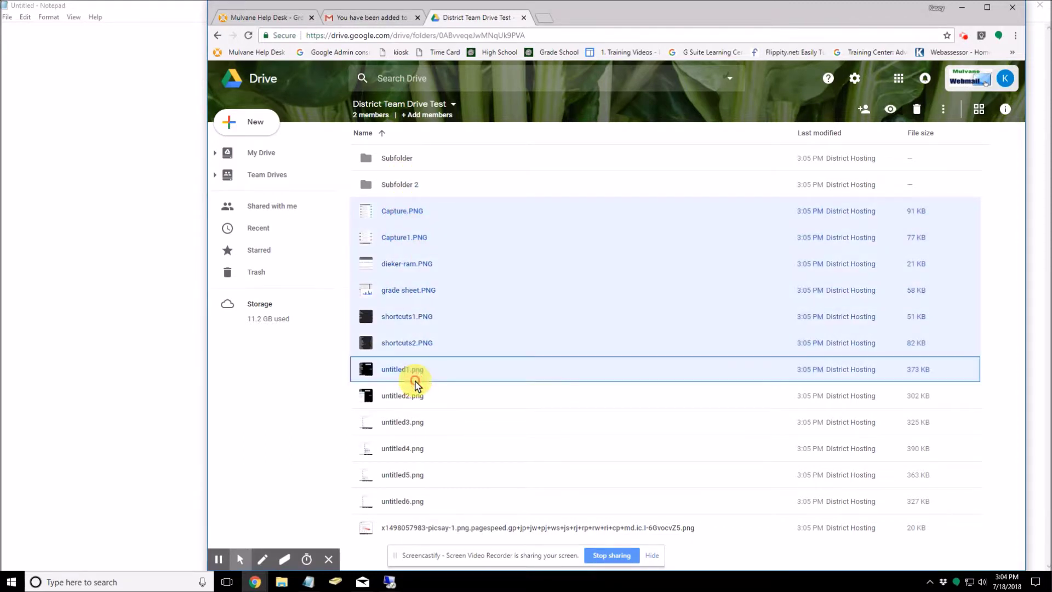
drag(376, 221, 391, 192)
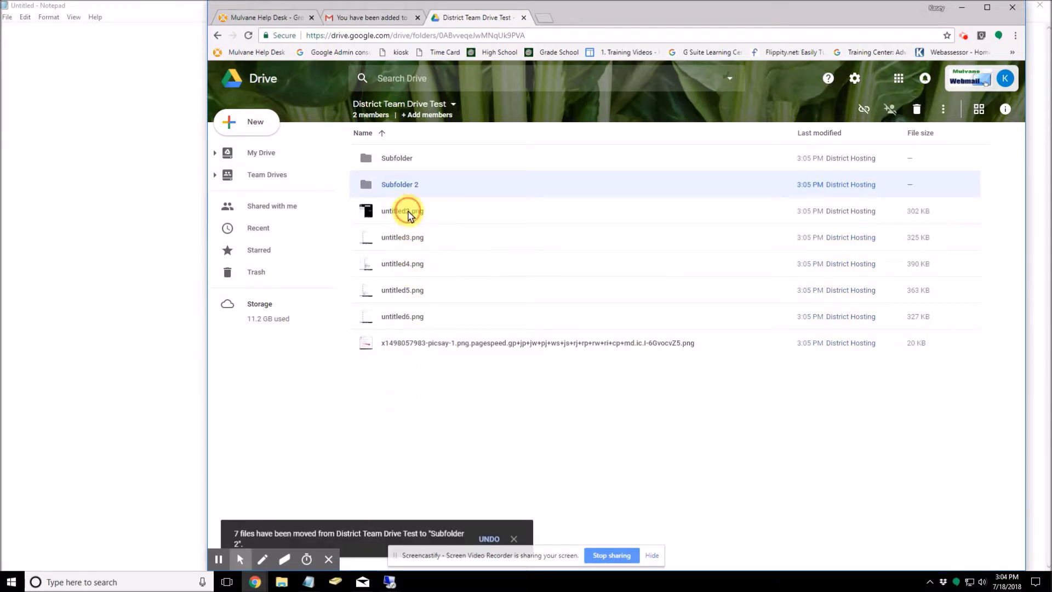
shift+click(368, 216)
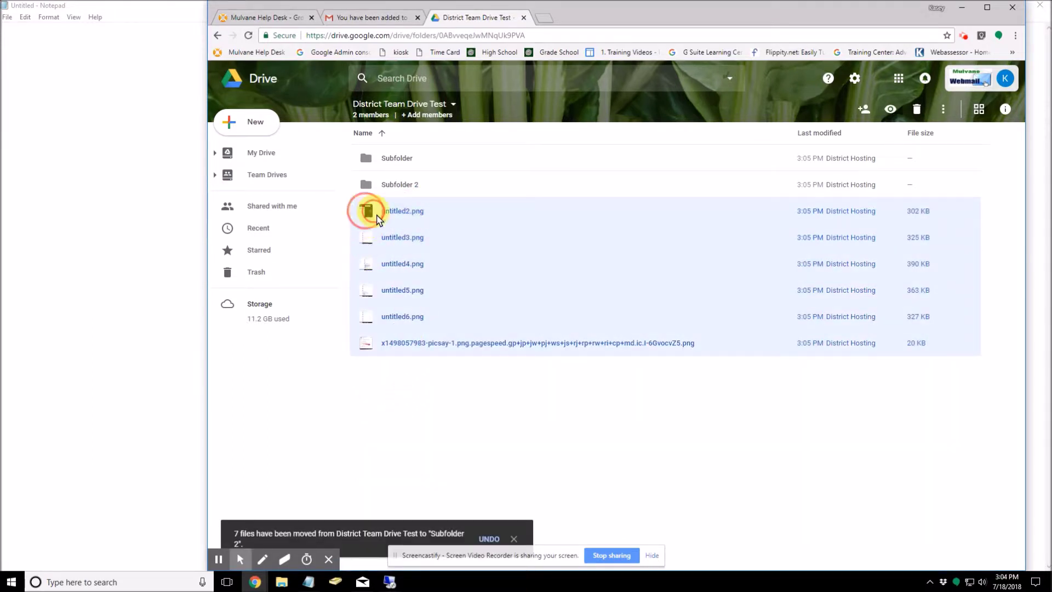
drag(377, 219, 386, 157)
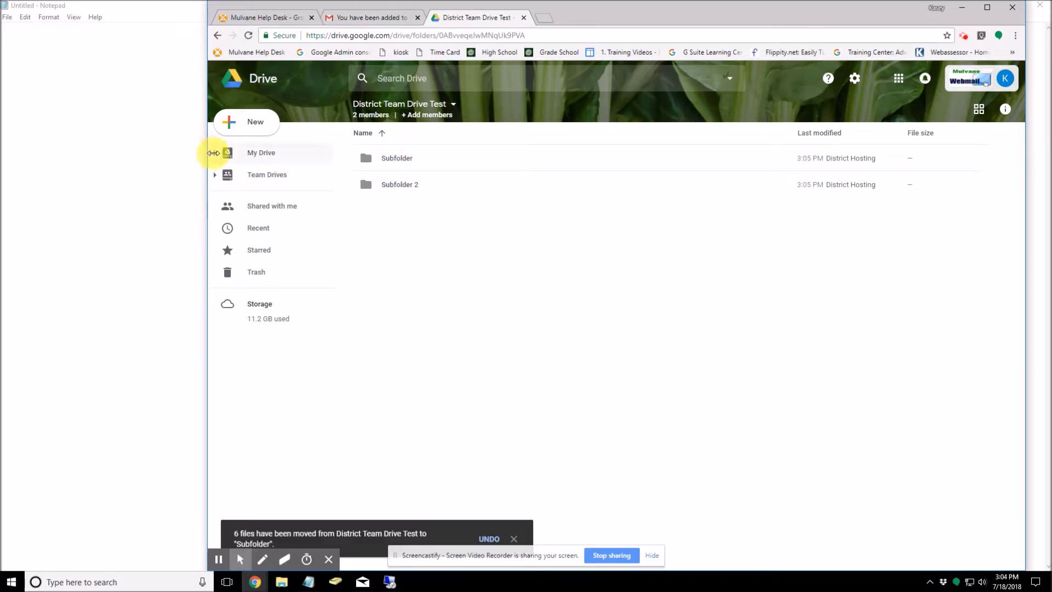
click(389, 581)
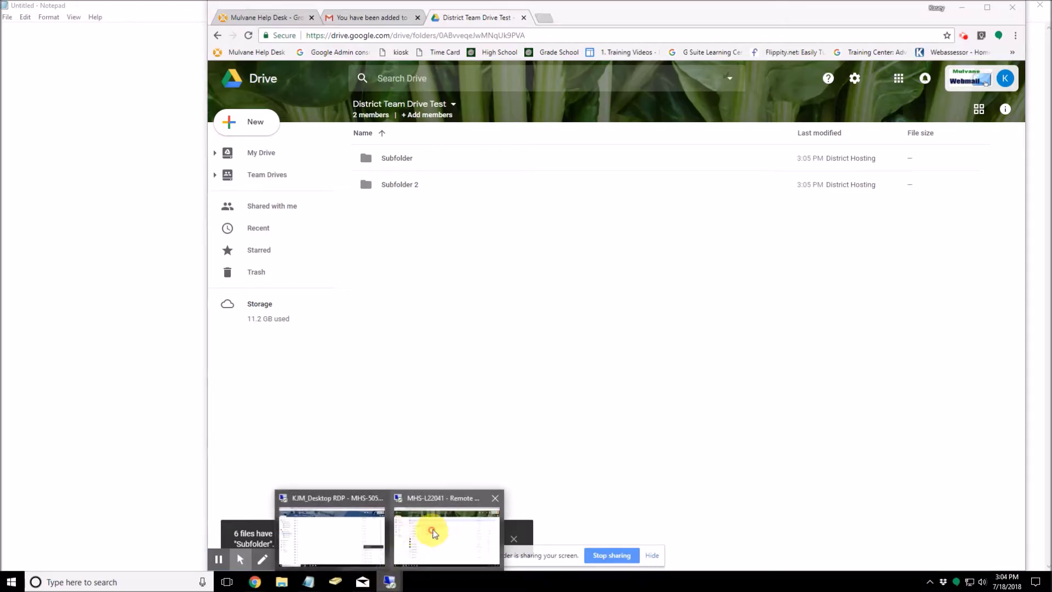
click(433, 530)
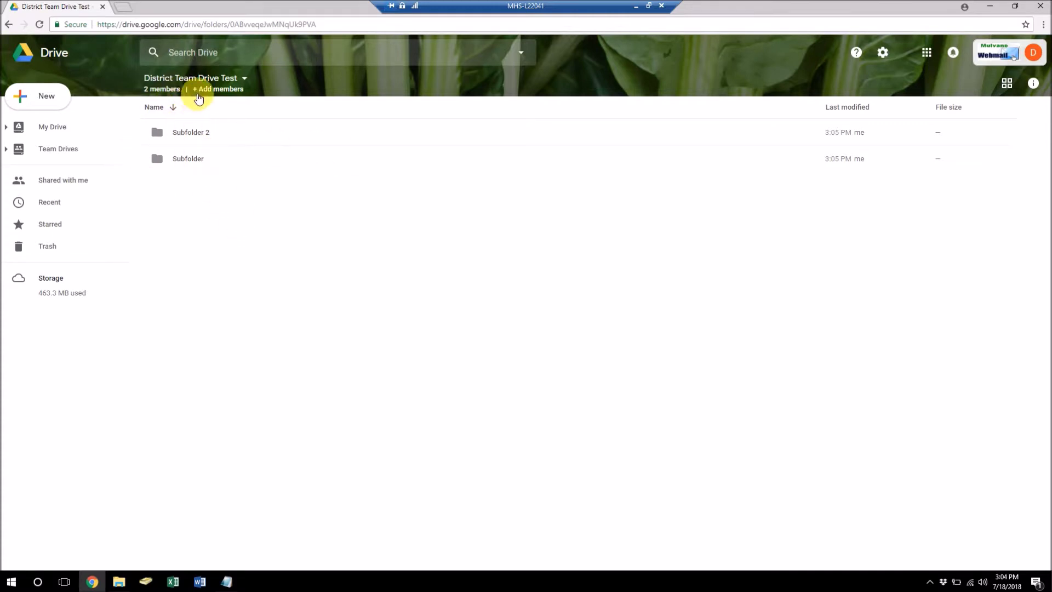
Step: Add a contact to District Team Drive Test with View access and no notification, then check all three members
click(198, 93)
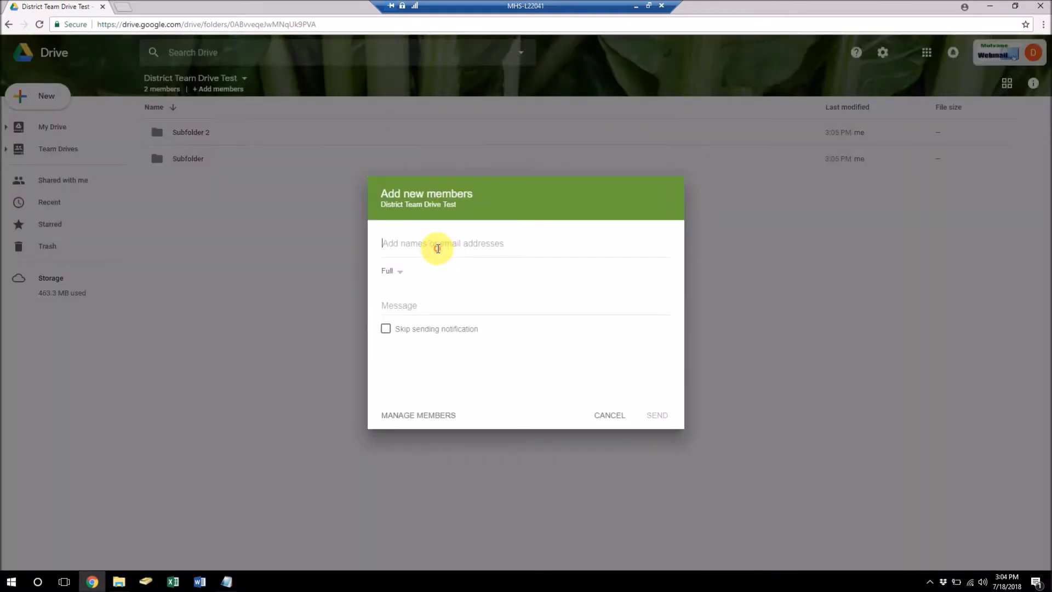
click(392, 272)
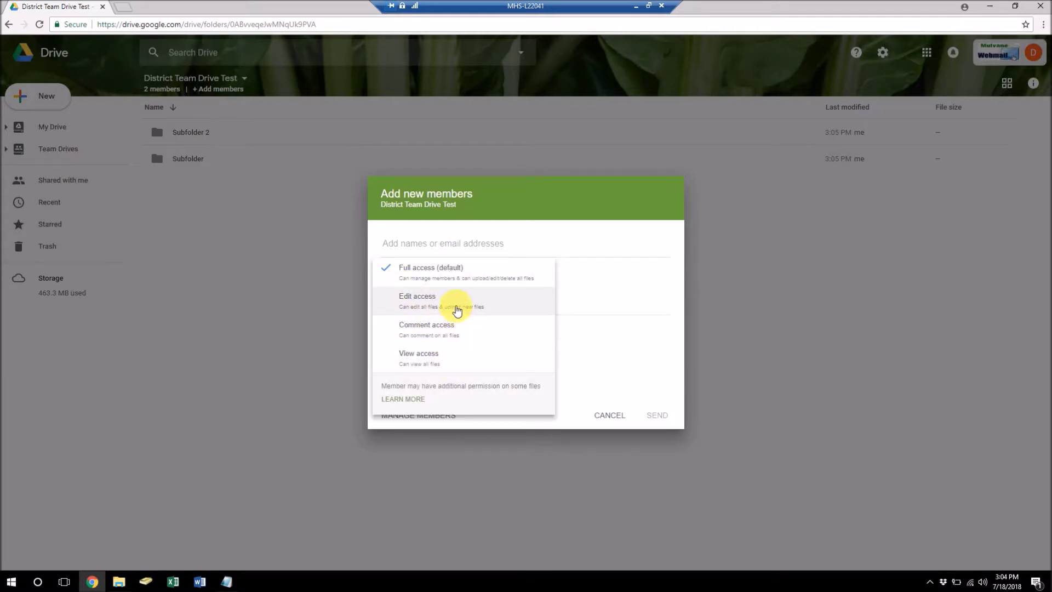
click(431, 356)
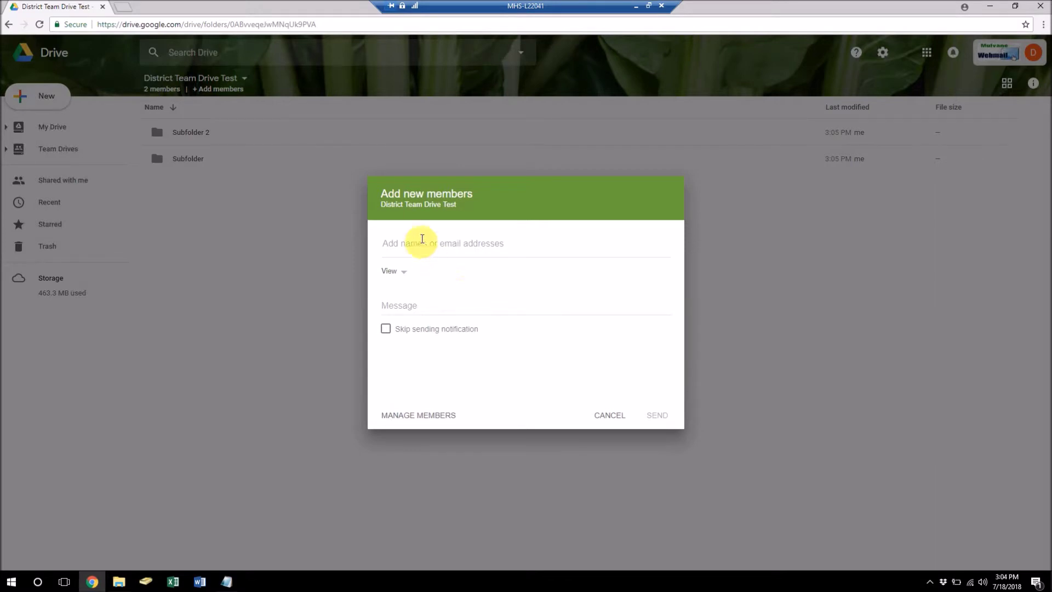
click(547, 255)
text(Josh)
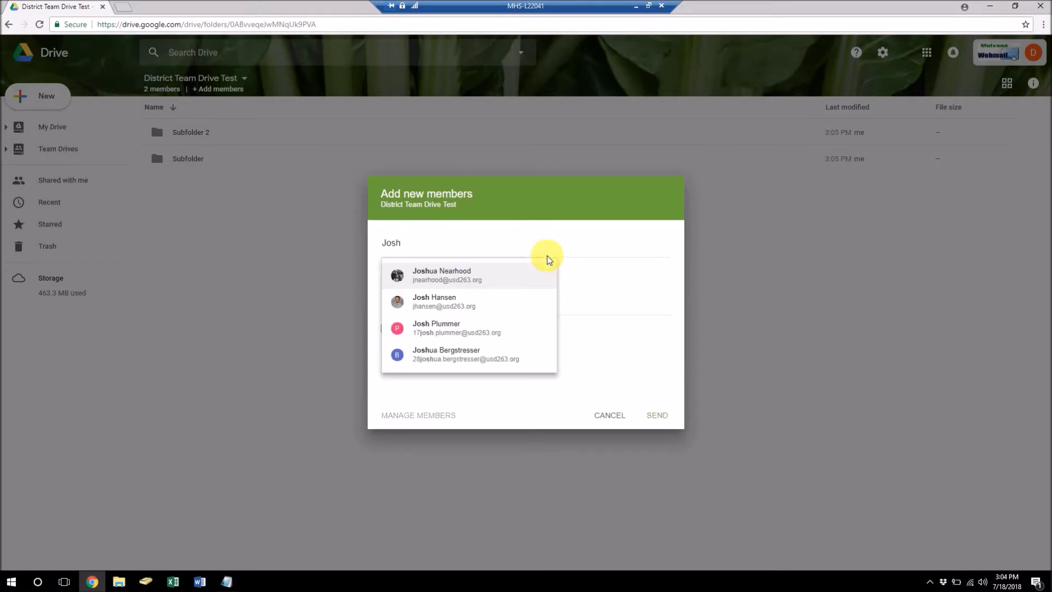
click(462, 276)
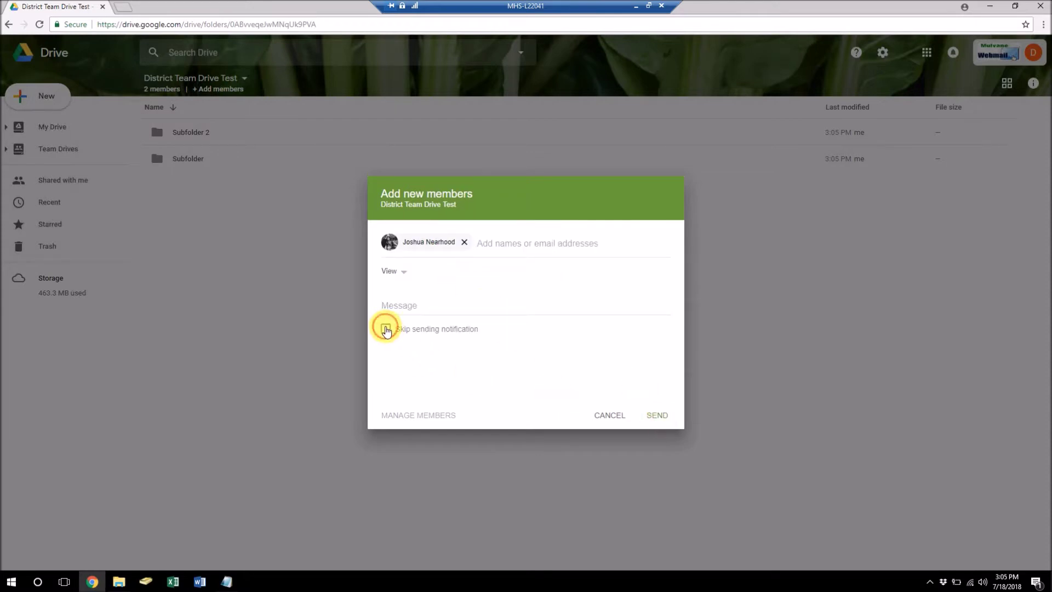
click(385, 328)
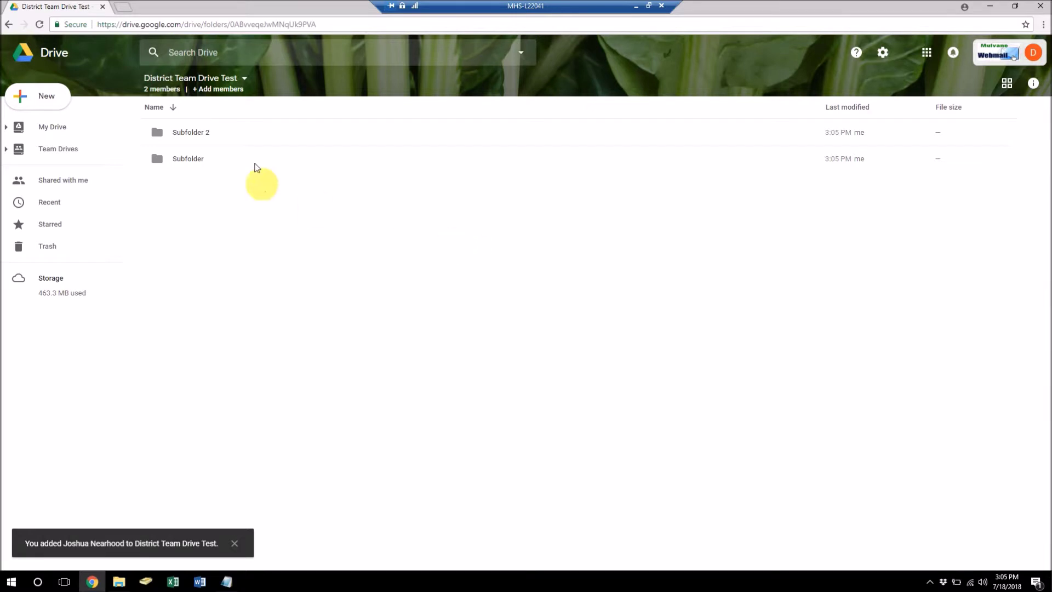
click(160, 89)
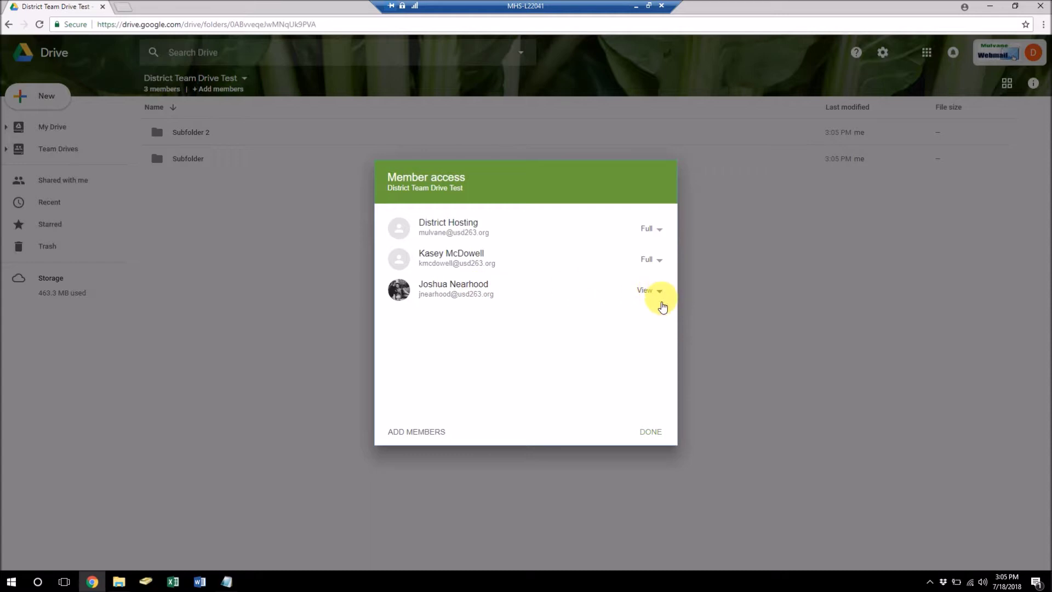
click(650, 432)
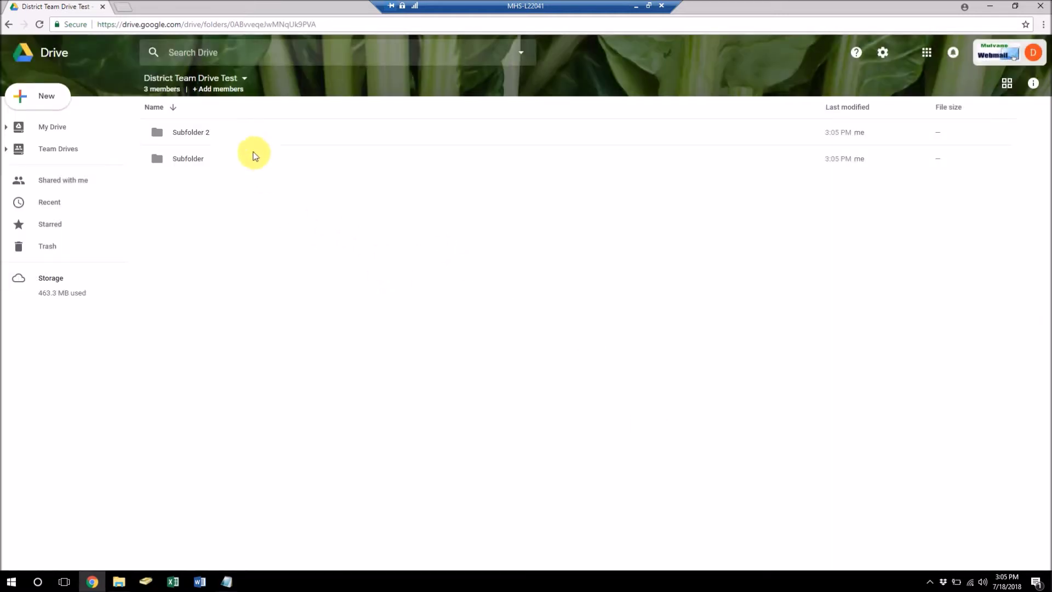
click(155, 88)
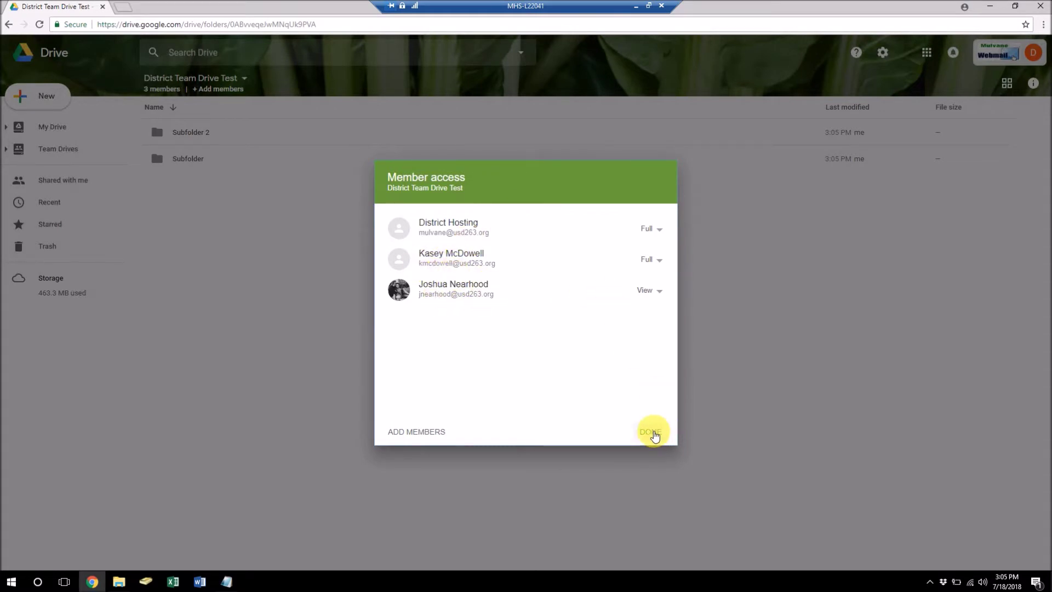
click(653, 433)
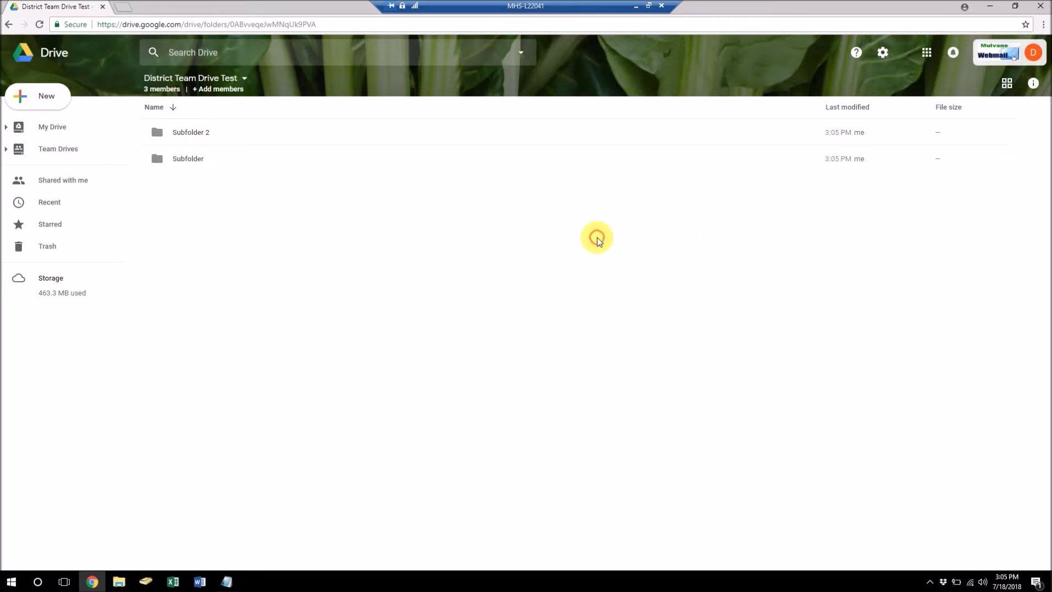
Step: Open My Drive's Classroom folder and drag Test Class onto District Team Drive Test
click(5, 152)
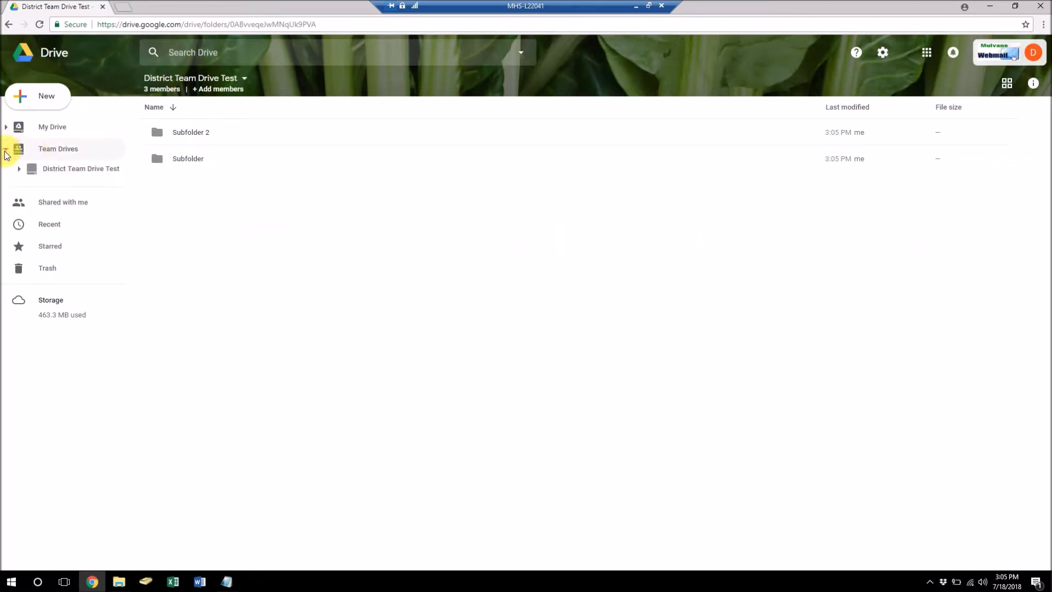
click(7, 128)
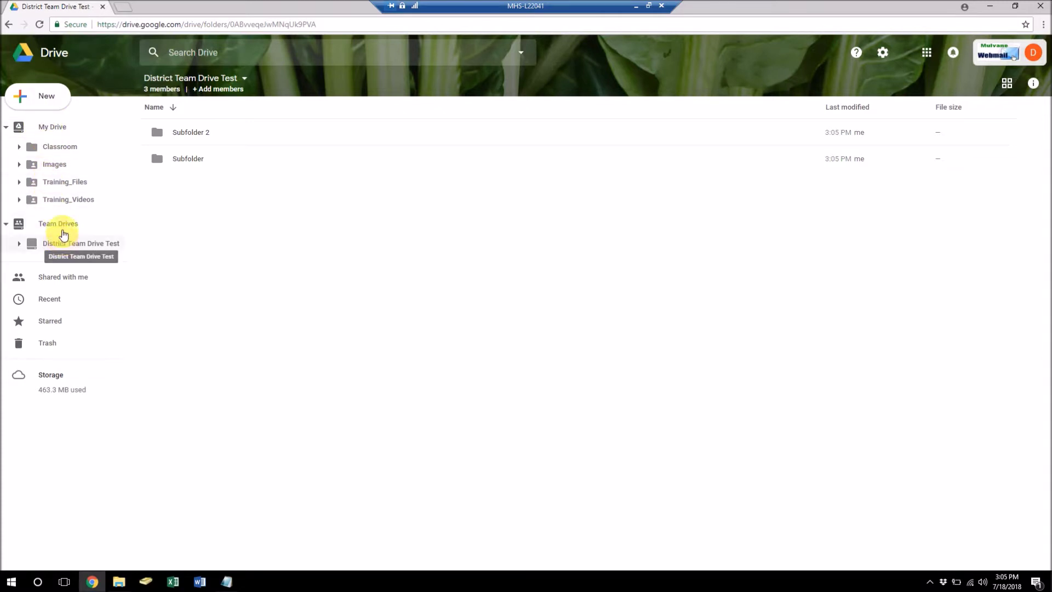
click(53, 148)
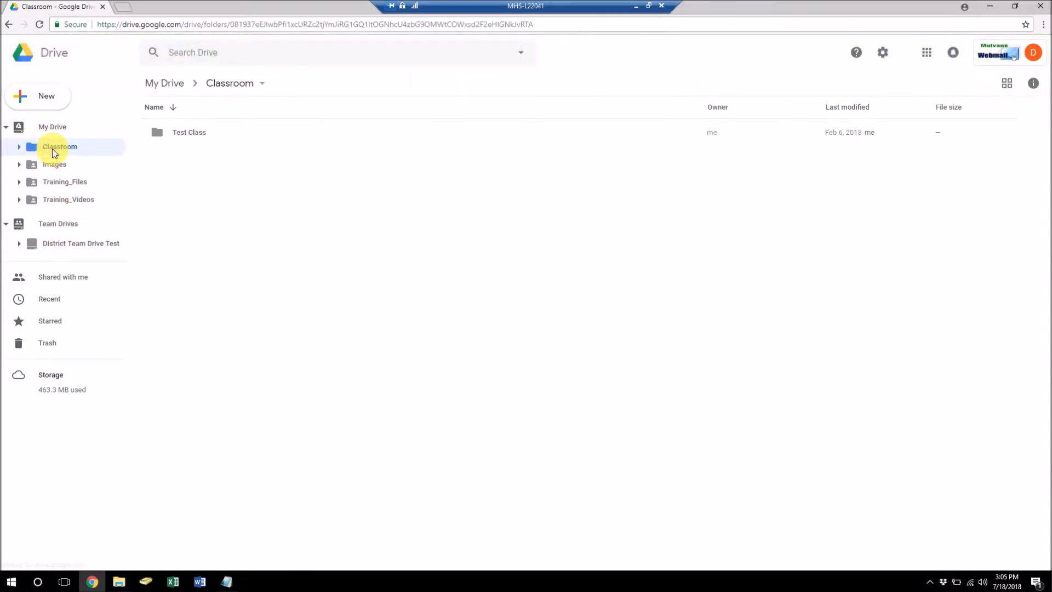
click(179, 134)
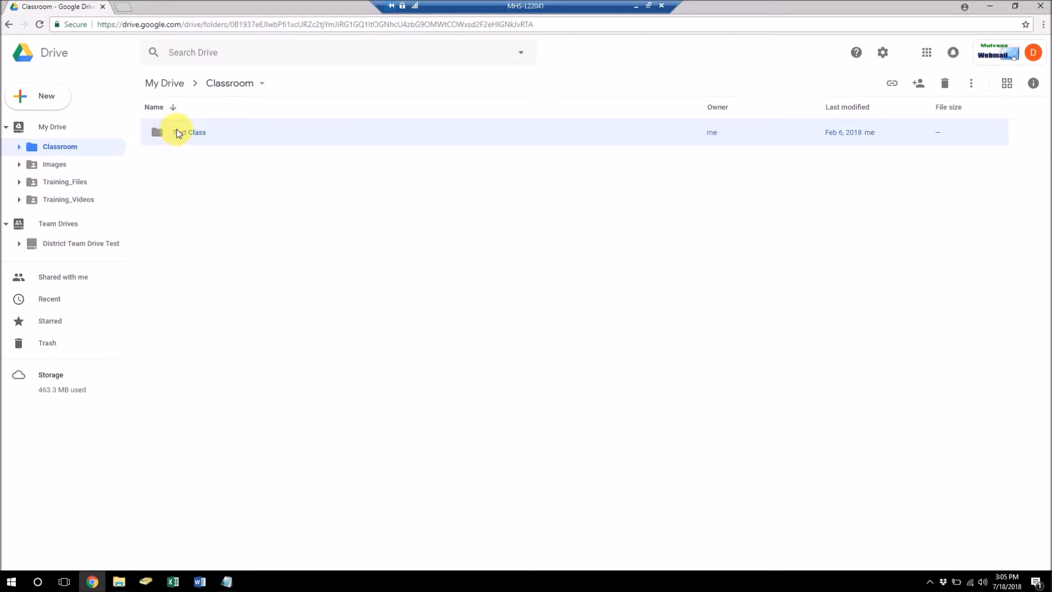
drag(159, 131, 55, 264)
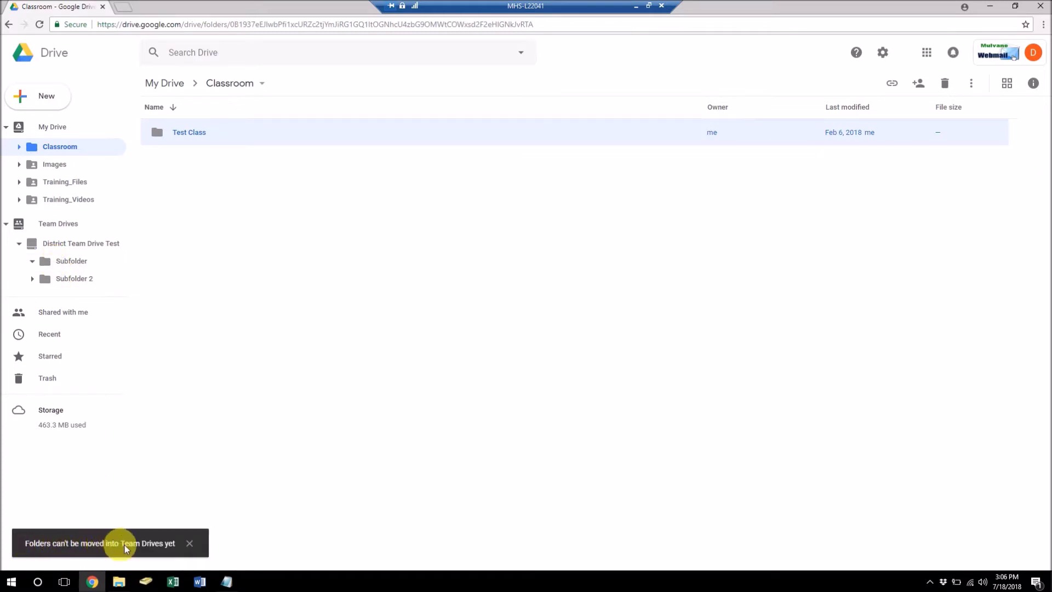
Step: Dismiss the notice that folders can't be moved there, then minimize the remote session
click(216, 241)
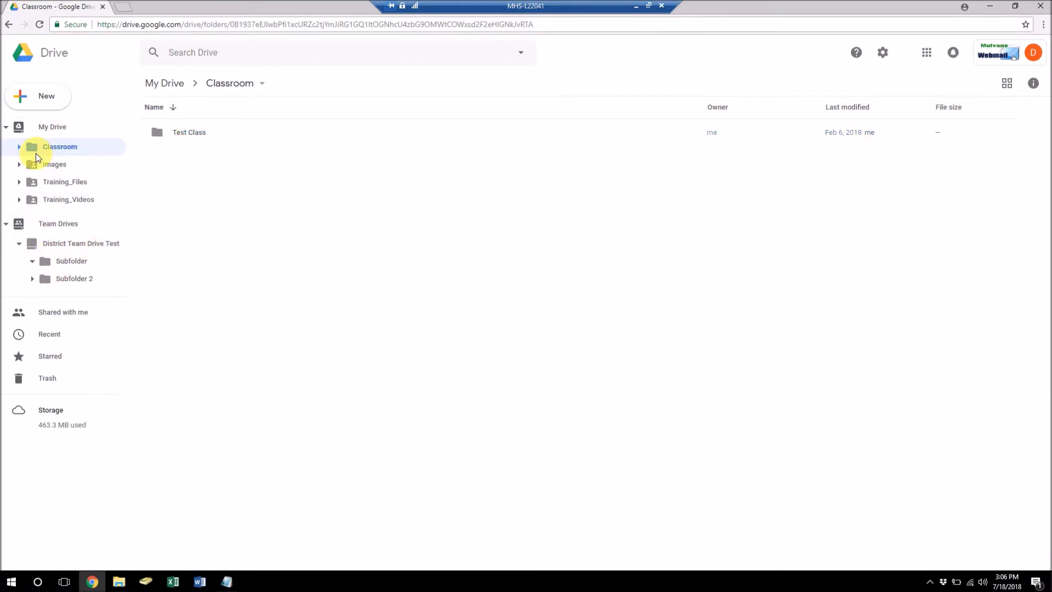
click(171, 131)
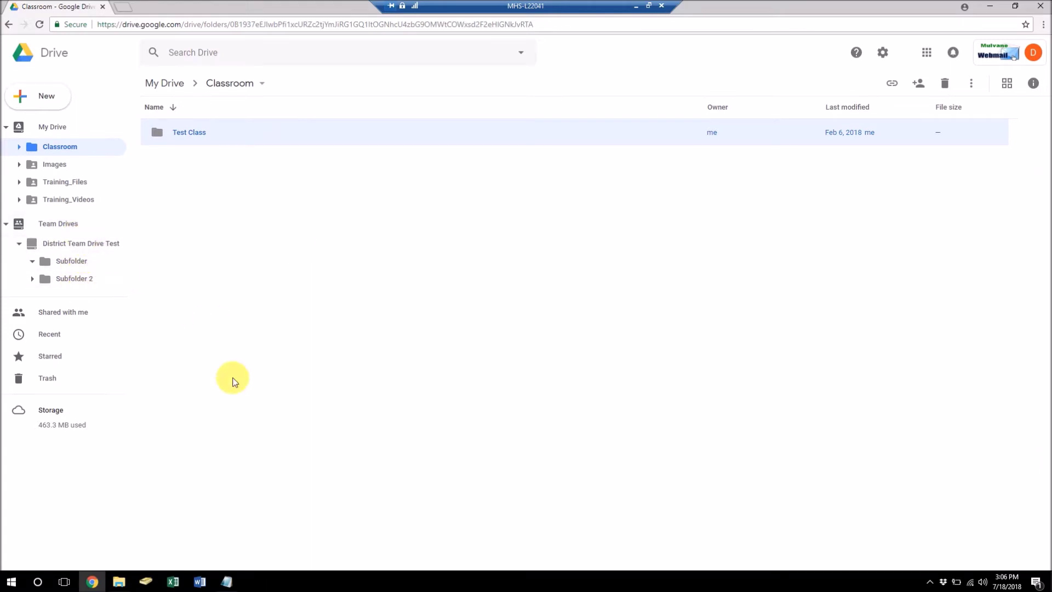
click(635, 5)
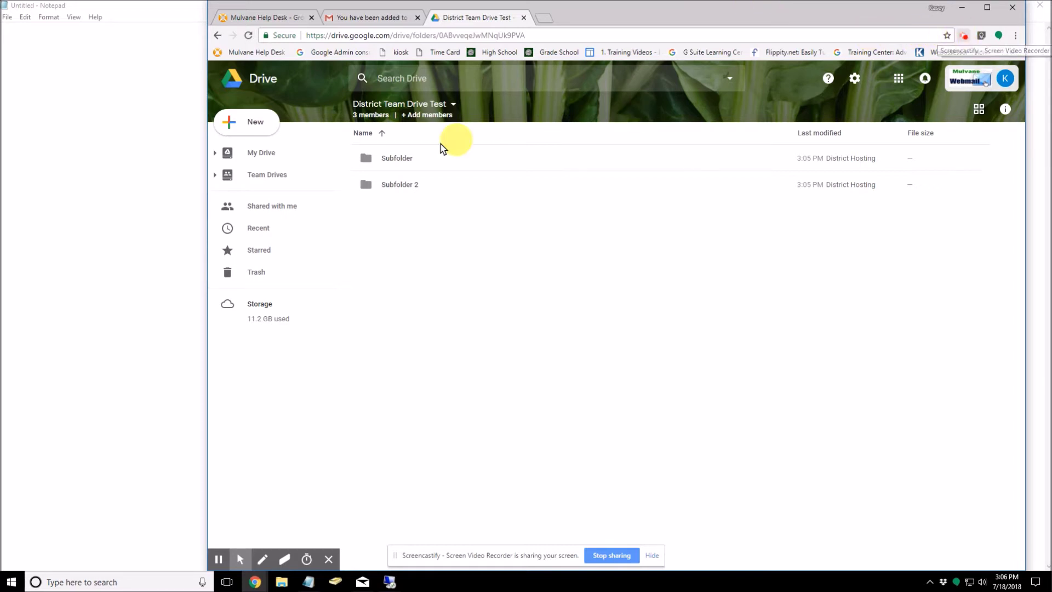
Step: Return to the remote Drive window and open District Team Drive Test with its two subfolders
click(217, 175)
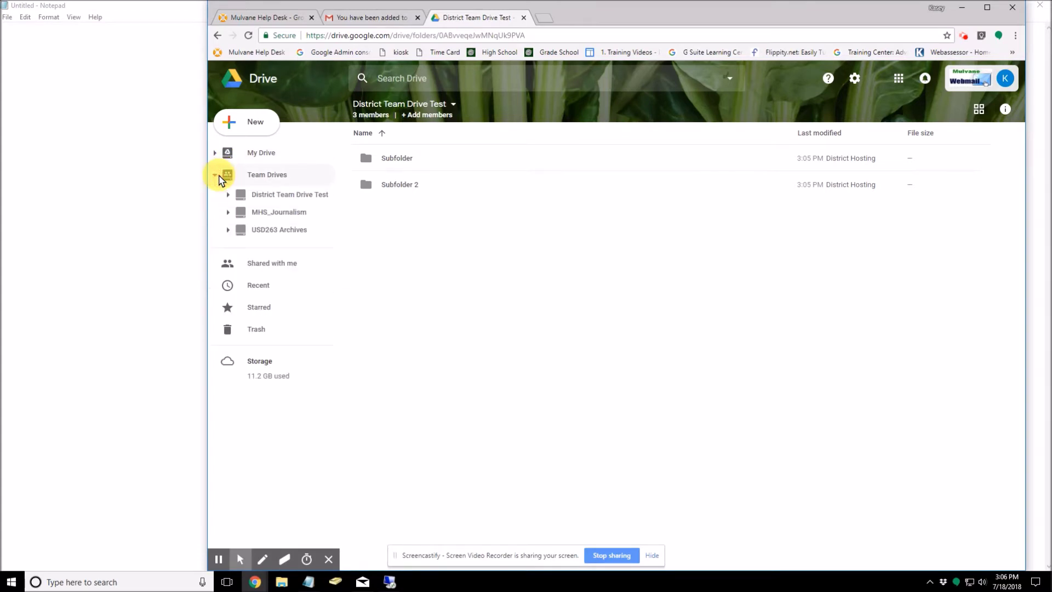
click(217, 175)
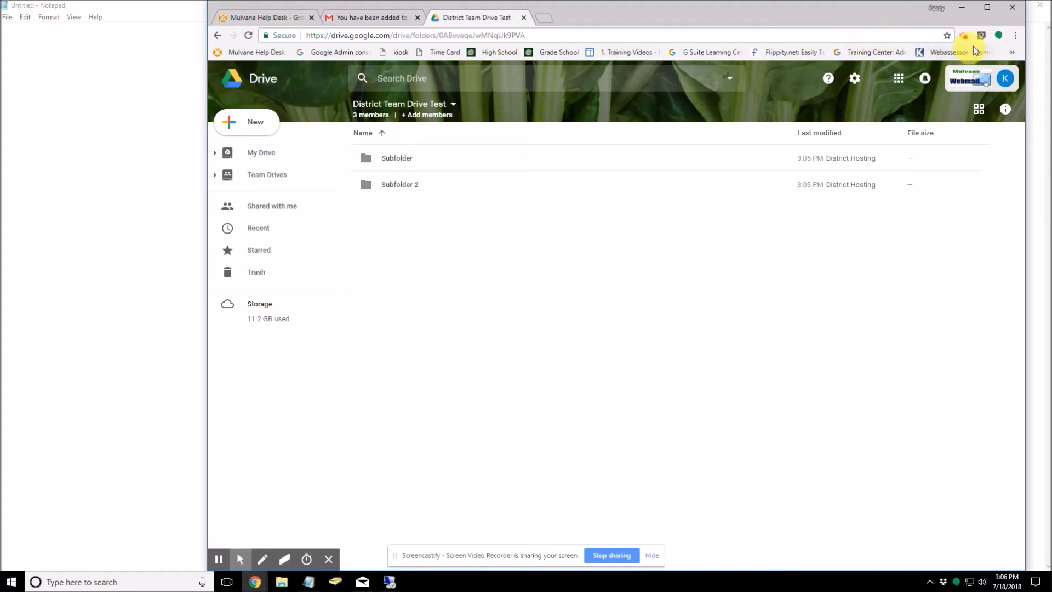
click(964, 36)
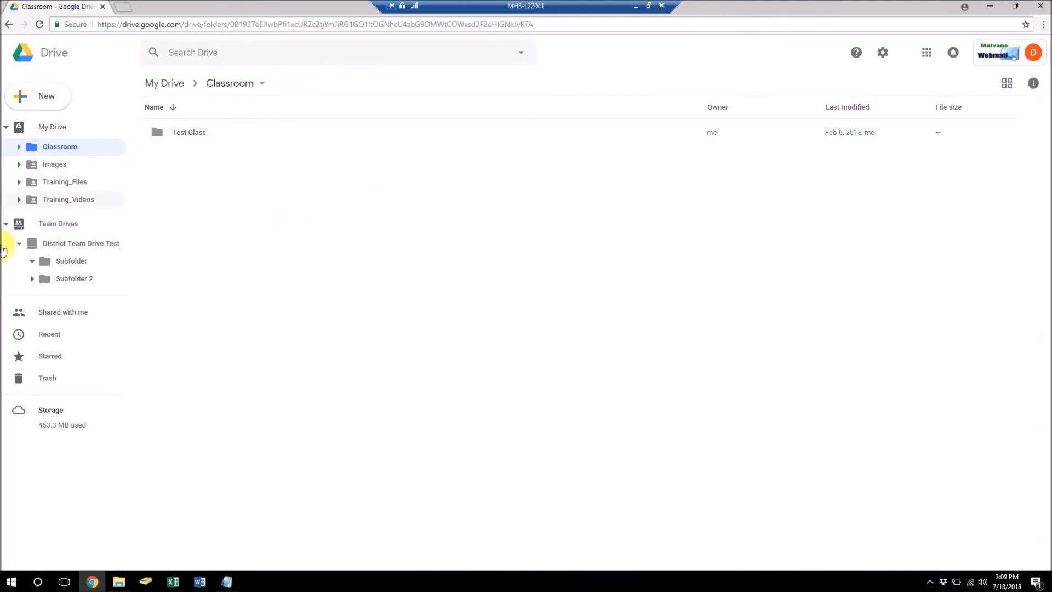
click(72, 243)
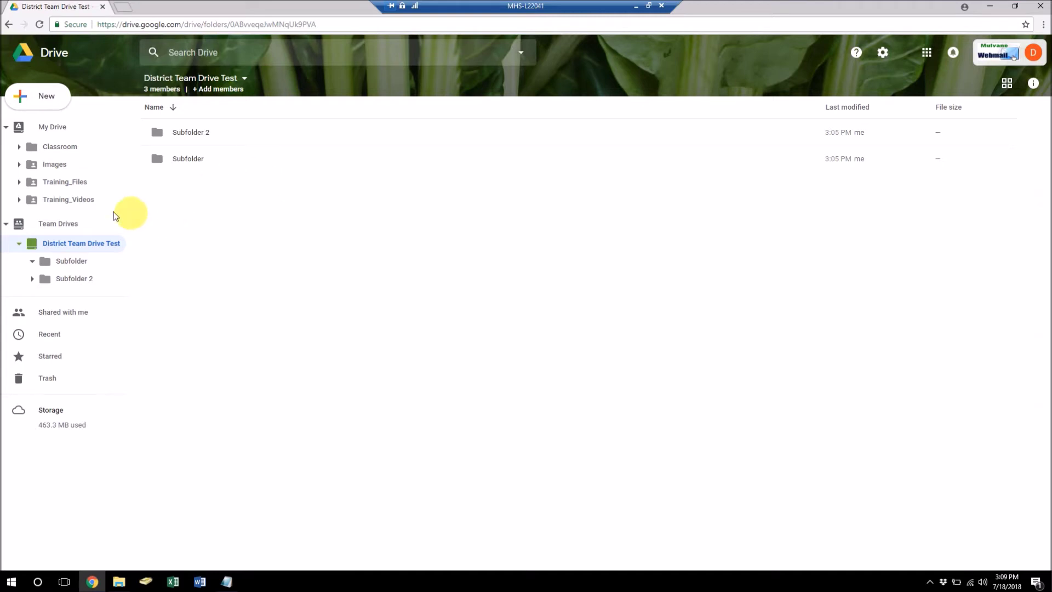
Step: Create a new team drive named 'Test Team Drive 2'
click(68, 232)
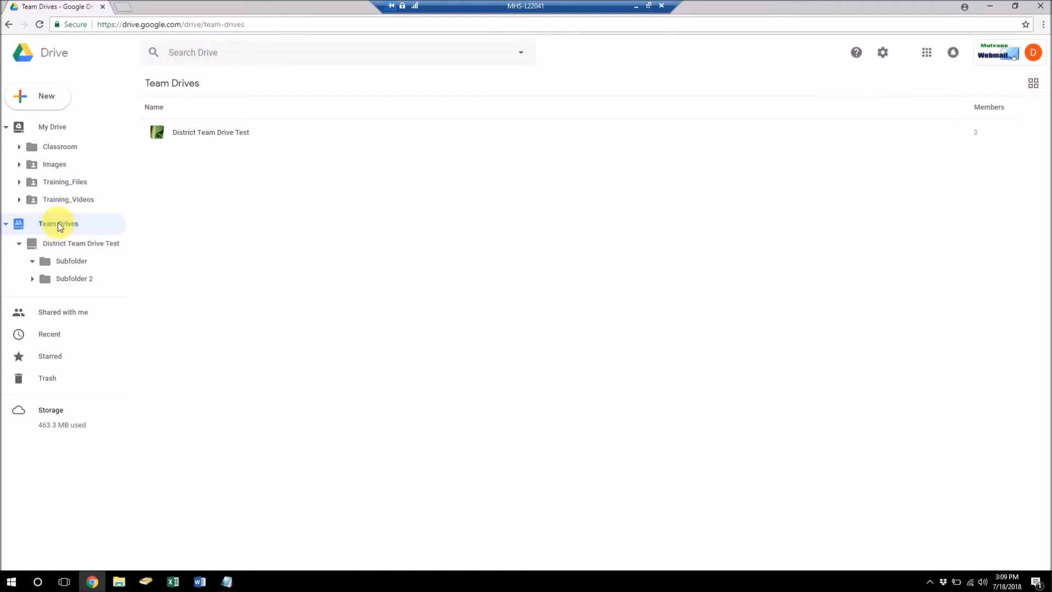
click(35, 94)
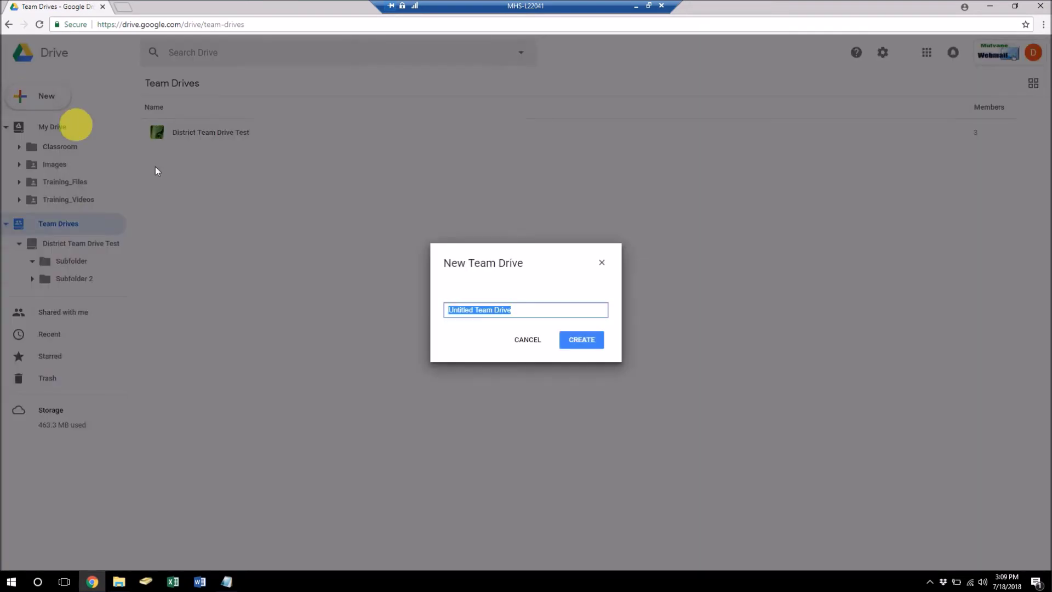
click(508, 309)
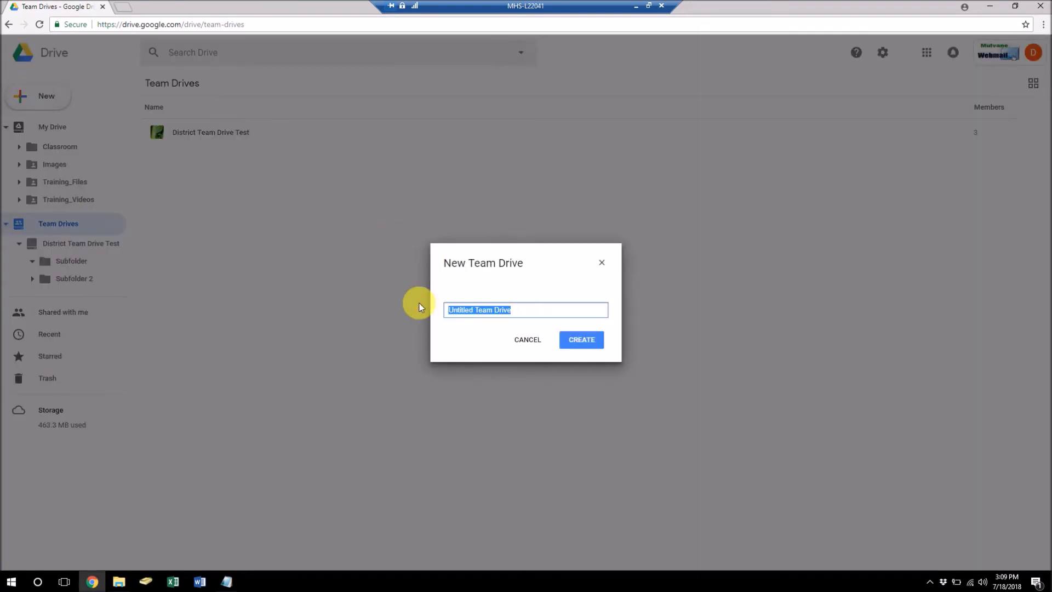
text(Test Team Drive 2)
key(Return)
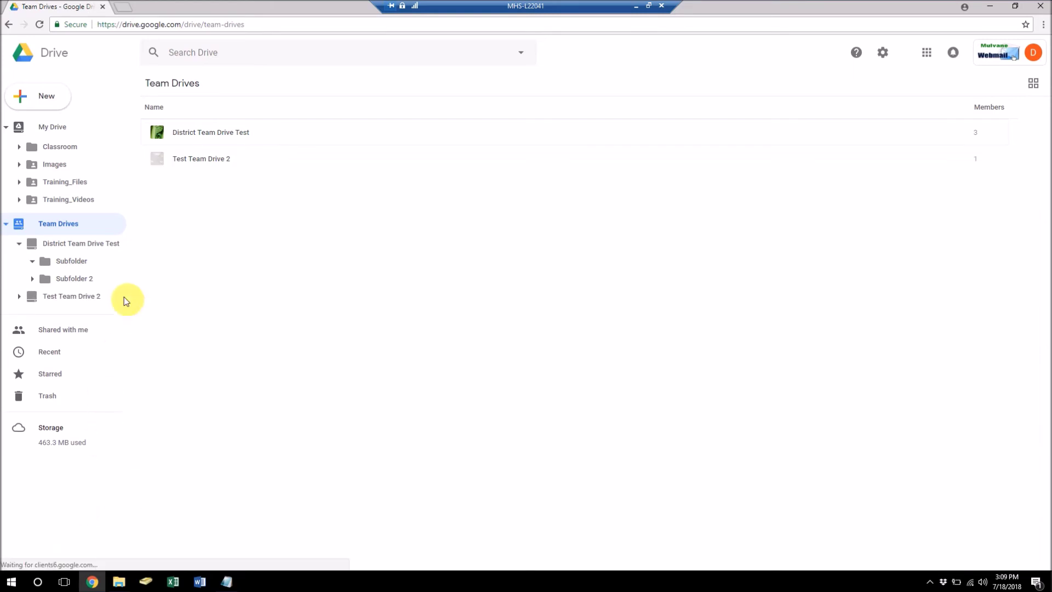
Step: View the empty Test Team Drive 2, then minimize the remote desktop session
click(121, 297)
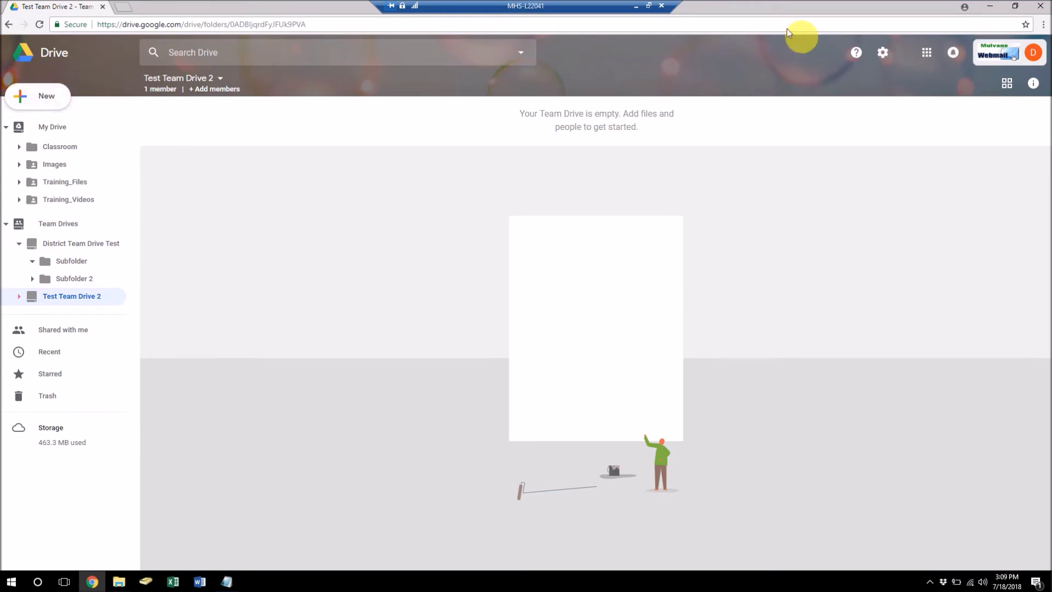
click(635, 6)
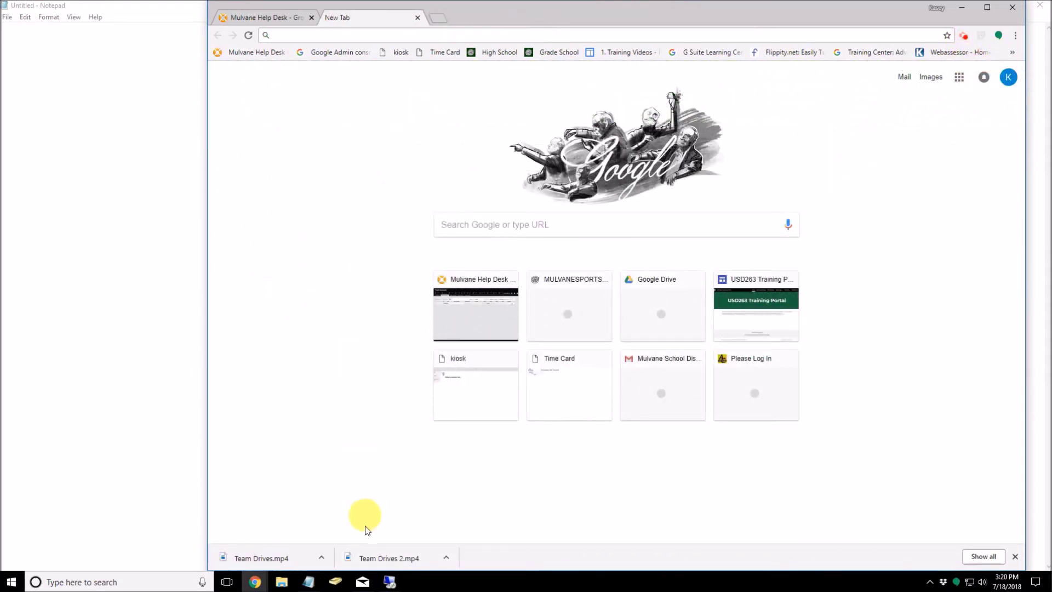
click(390, 582)
Step: Restore the remote Drive session and select District Team Drive Test in the Team Drives list
click(436, 530)
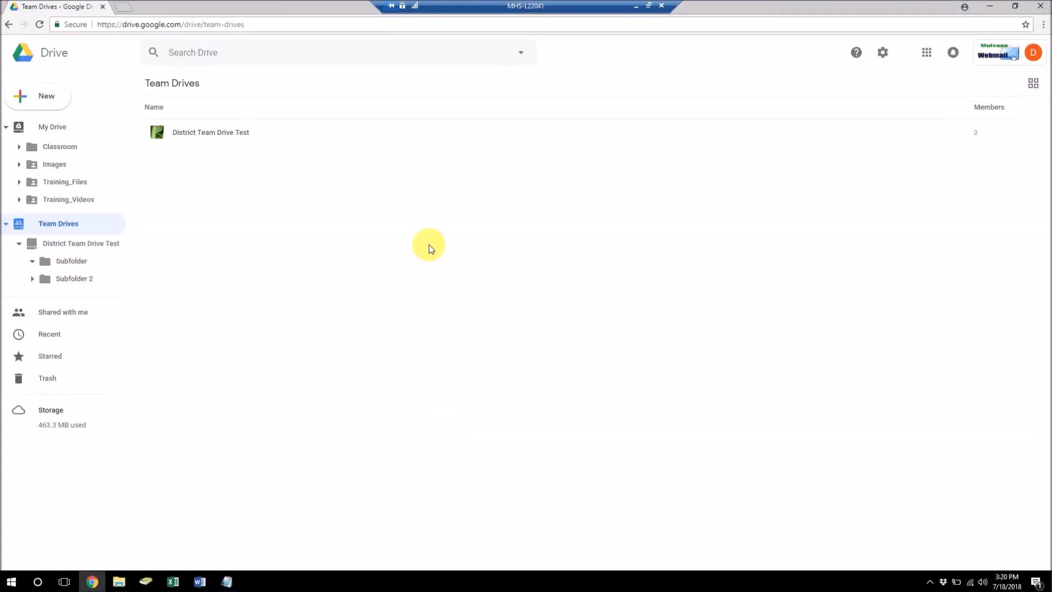
click(187, 131)
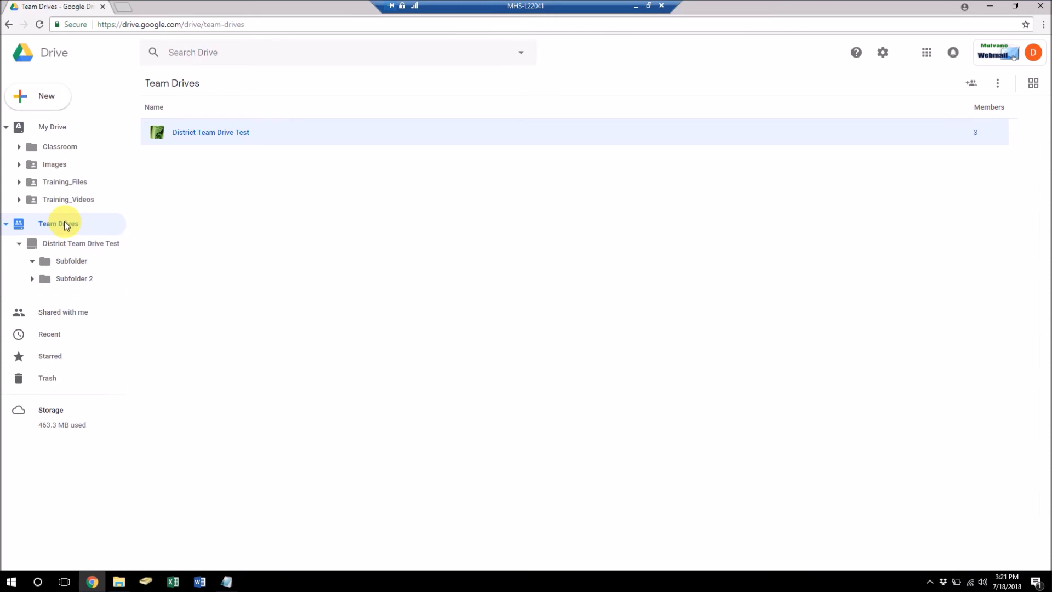
click(265, 166)
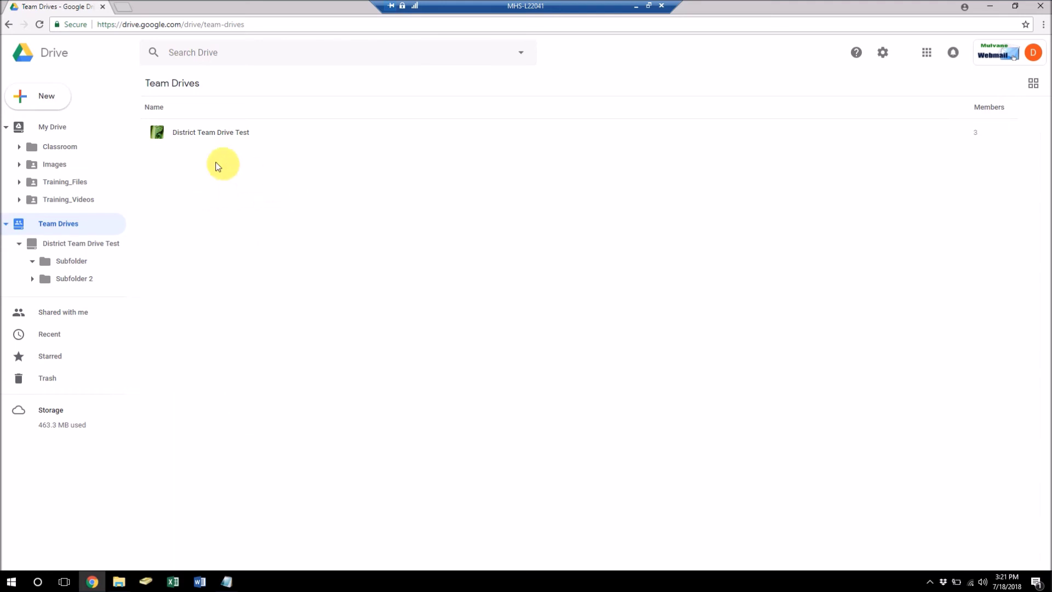
click(205, 142)
Step: Learn that District Team Drive Test must be empty before deletion, then look inside Subfolder
right_click(202, 133)
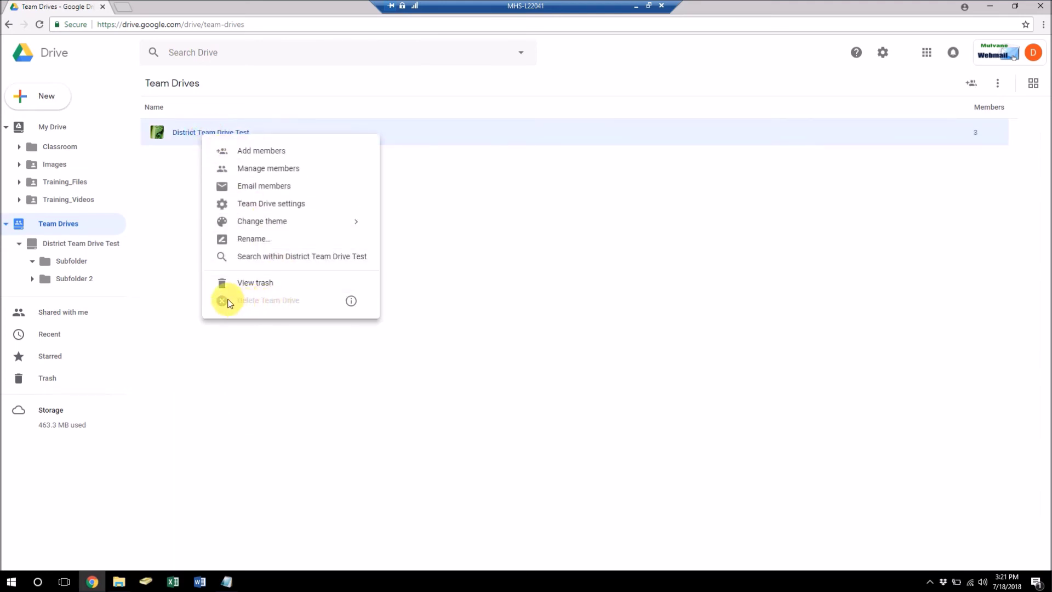
mouse_move(350, 301)
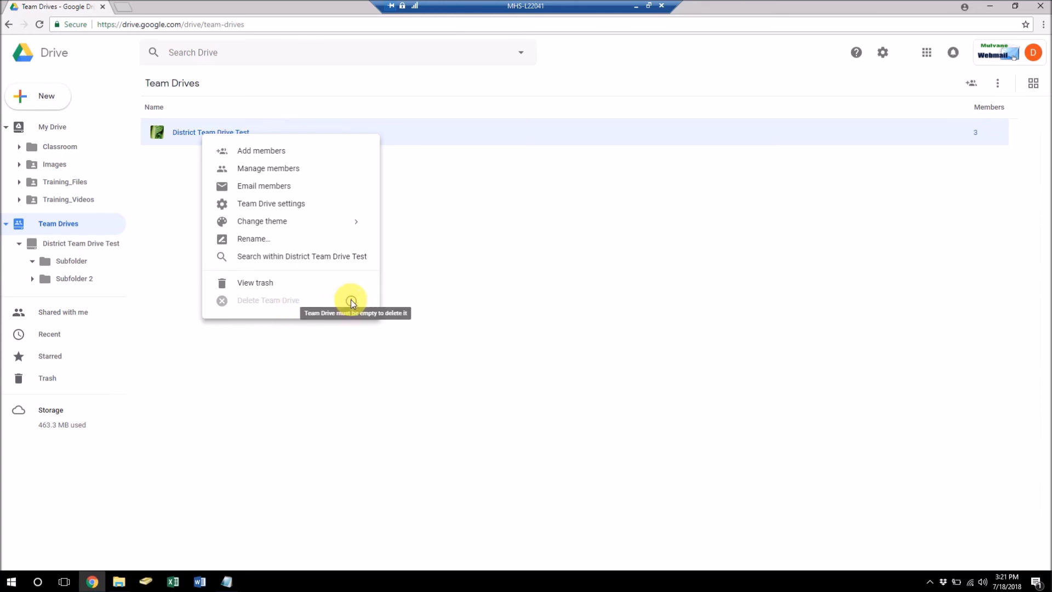
click(526, 243)
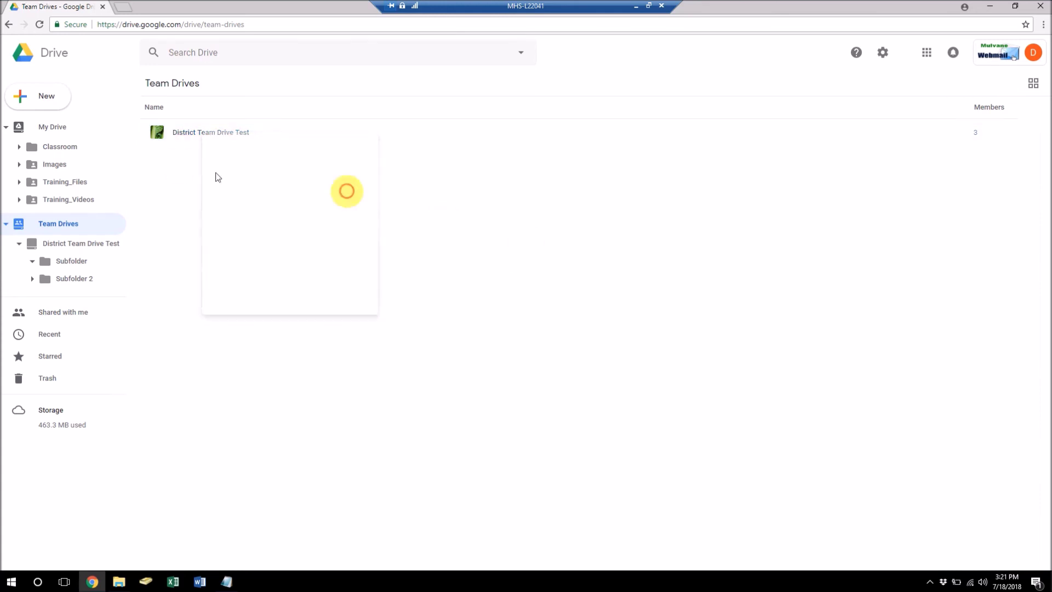
click(68, 262)
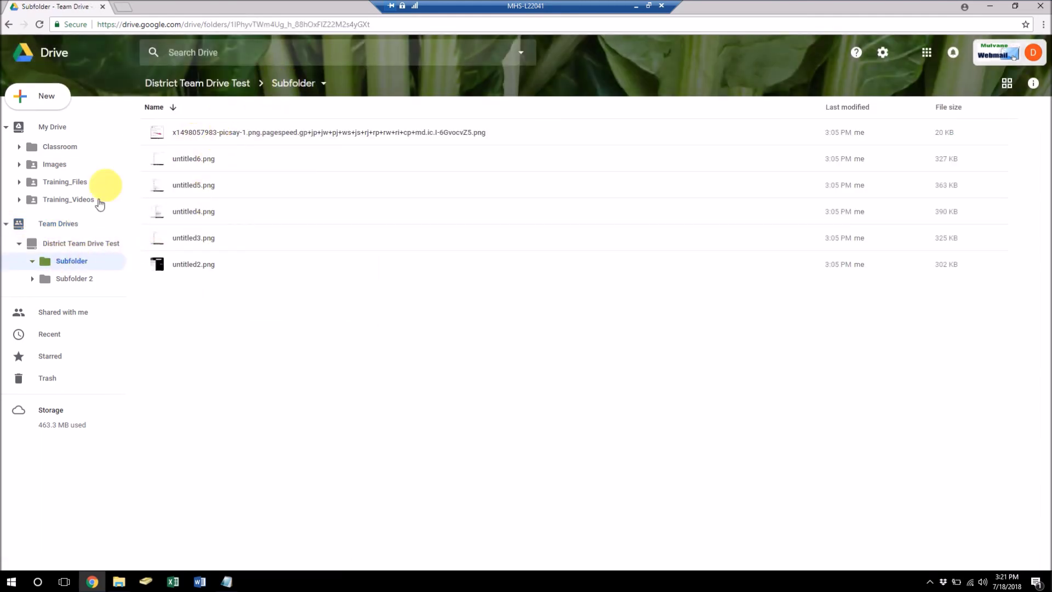
click(68, 243)
Step: Review the team drive's three members and its action menu
click(164, 89)
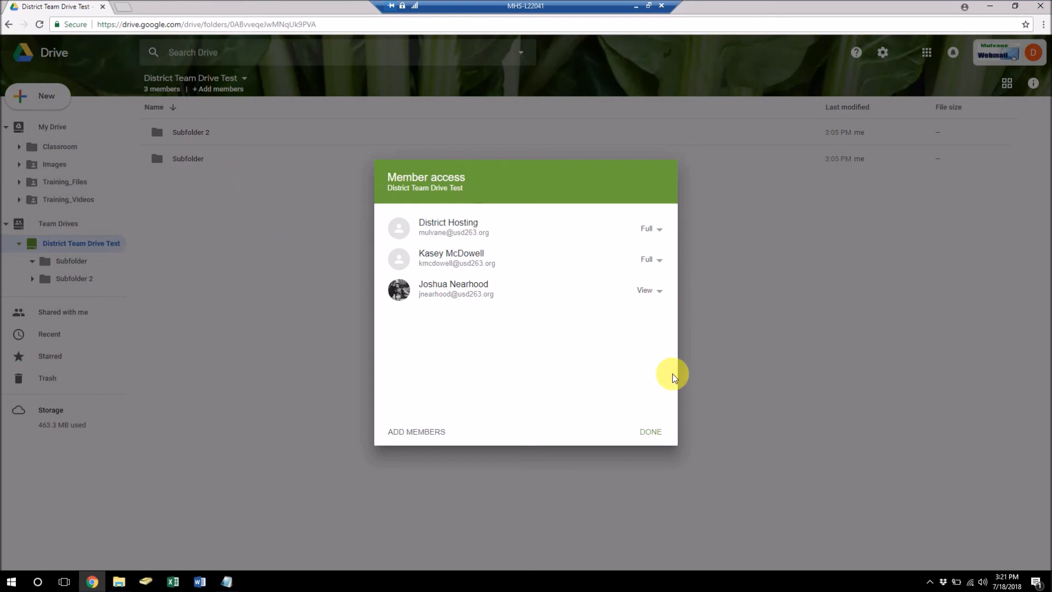
click(651, 431)
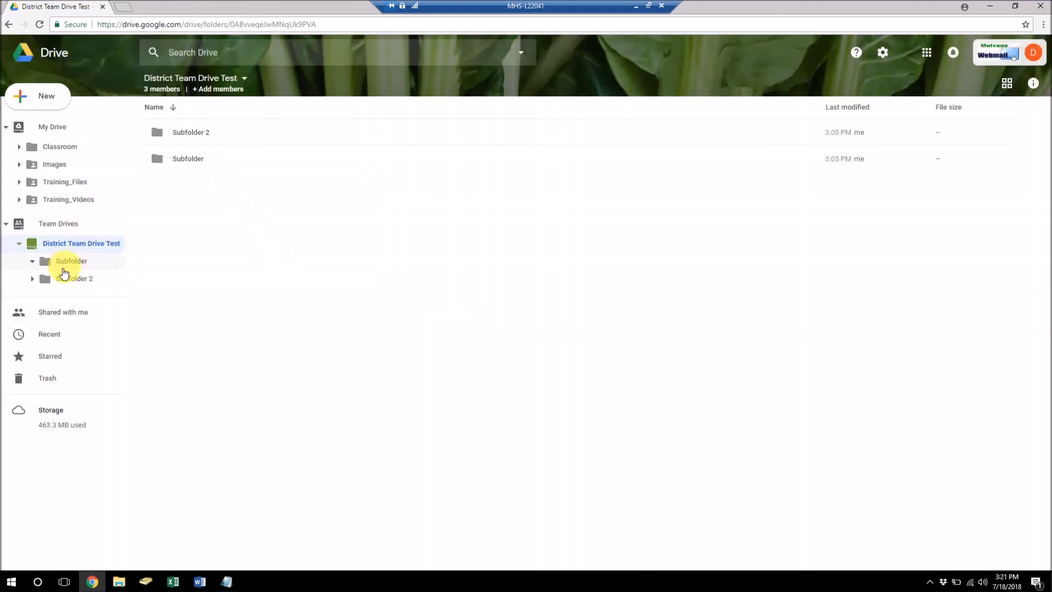
right_click(77, 245)
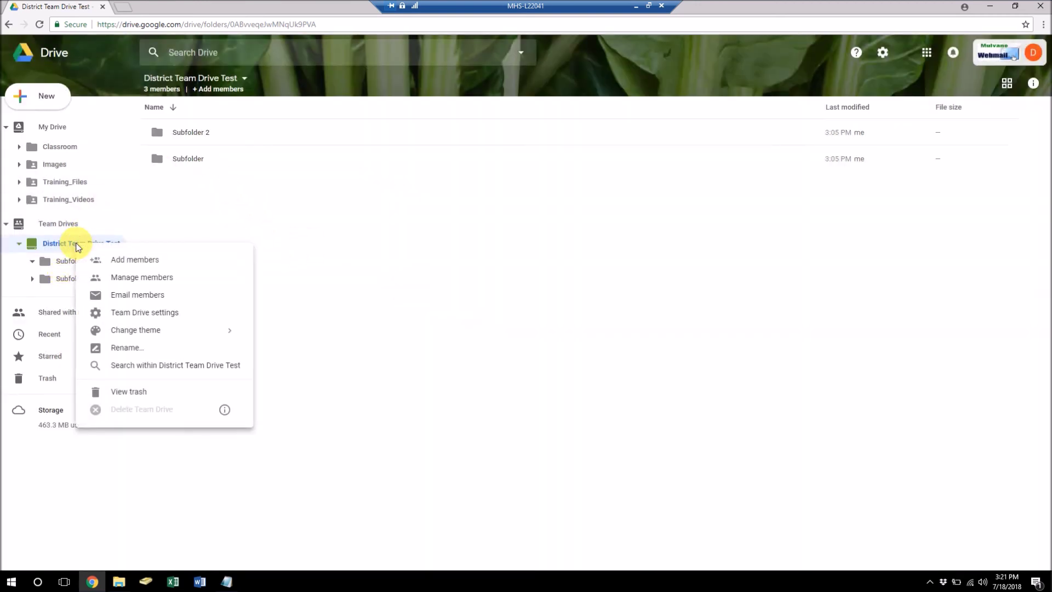
click(57, 270)
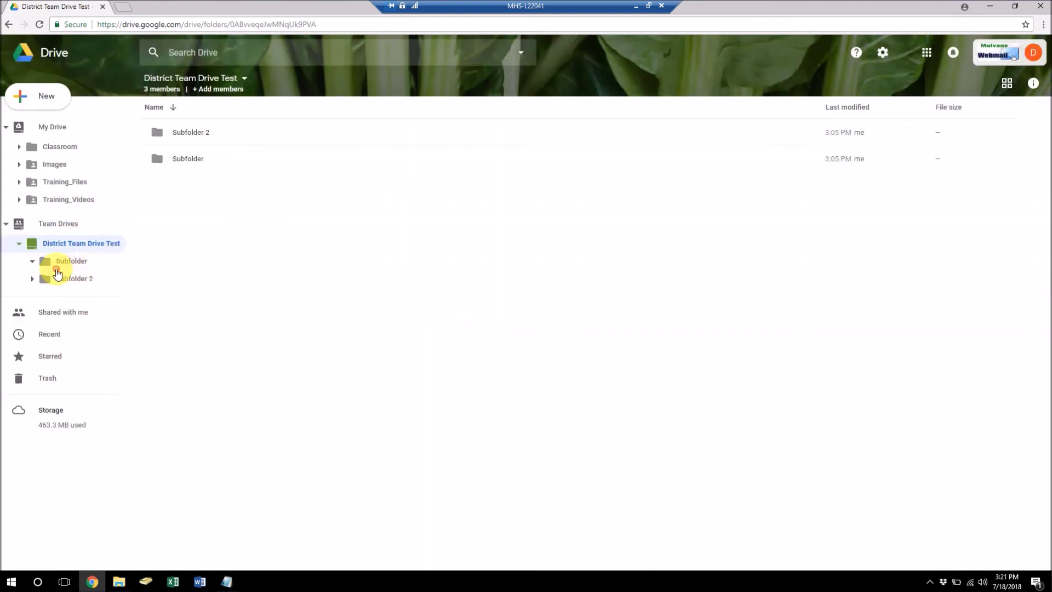
Step: Delete Subfolder 2 and Subfolder for everyone, then bring up District Team Drive Test's actions from Team Drives
click(175, 144)
right_click(175, 143)
click(245, 334)
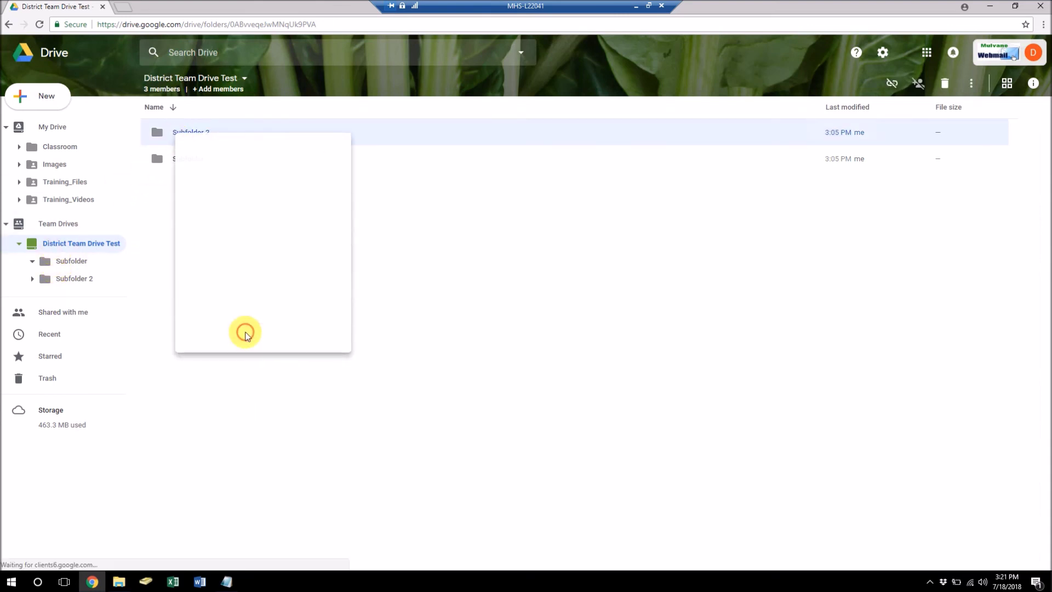
click(623, 328)
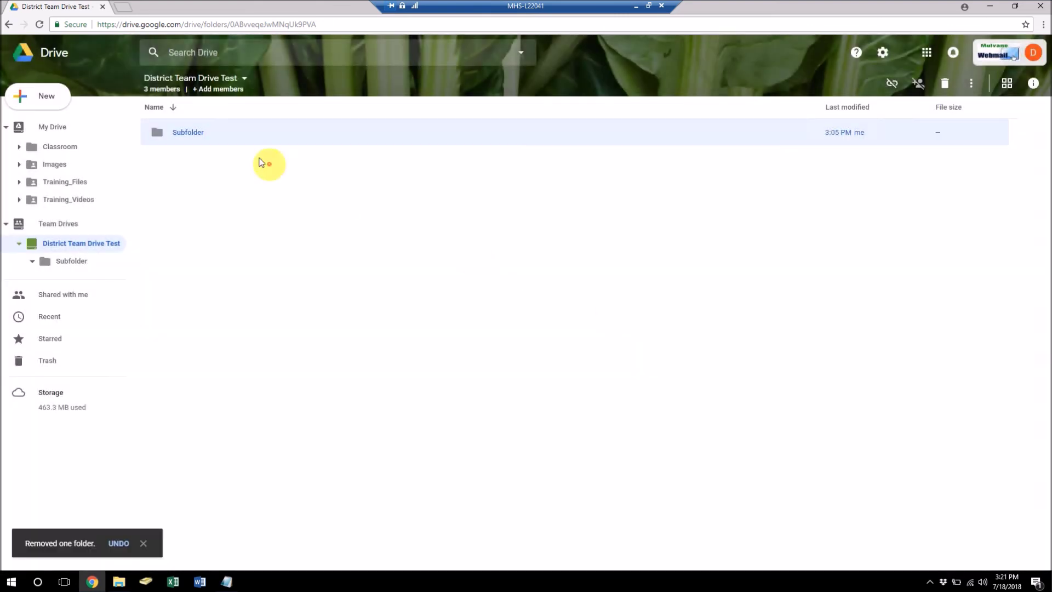
right_click(183, 131)
click(236, 324)
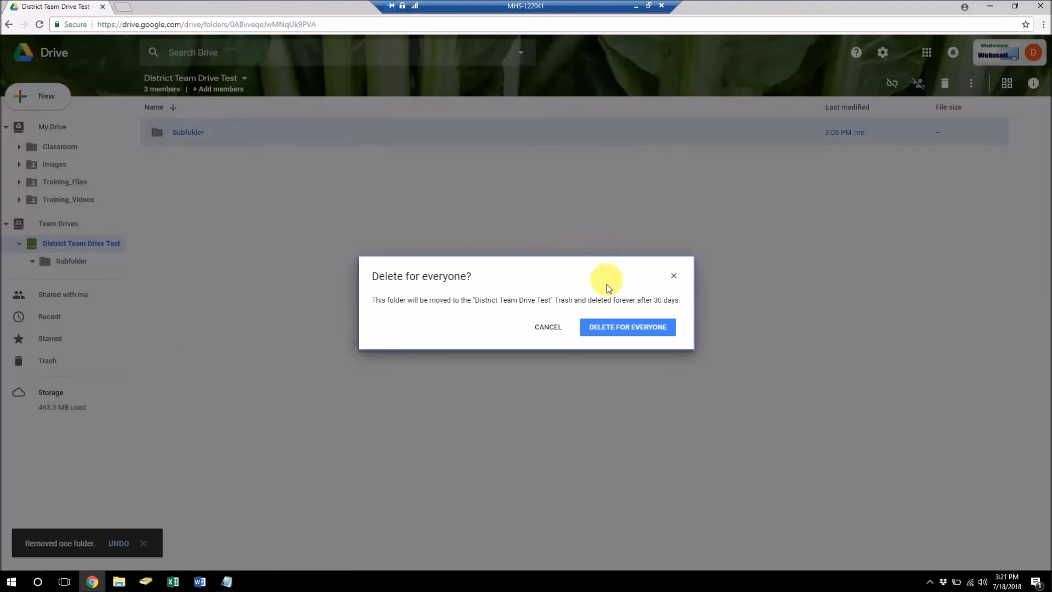
click(619, 324)
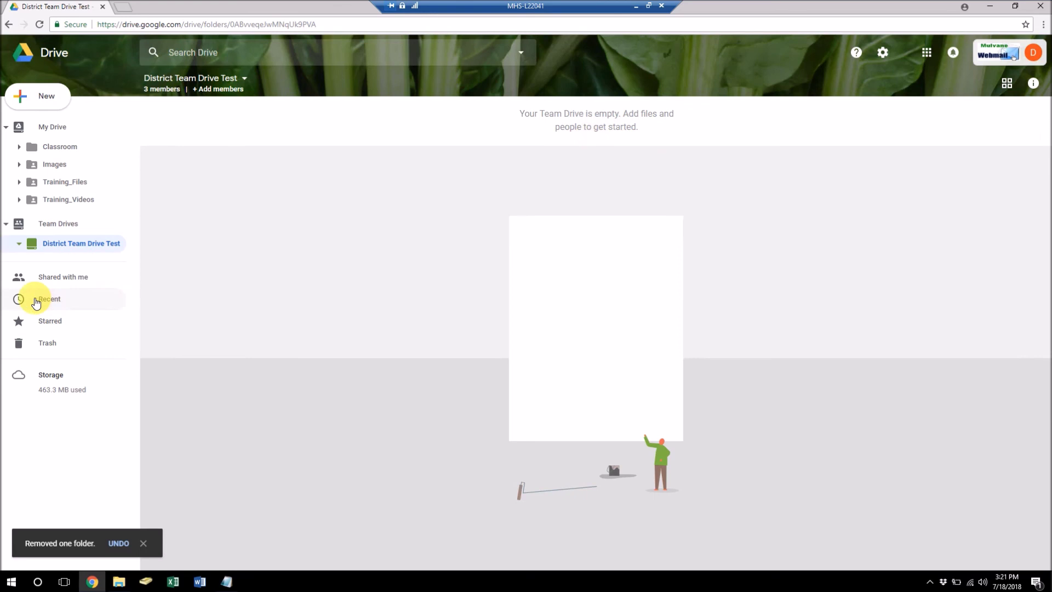
click(55, 222)
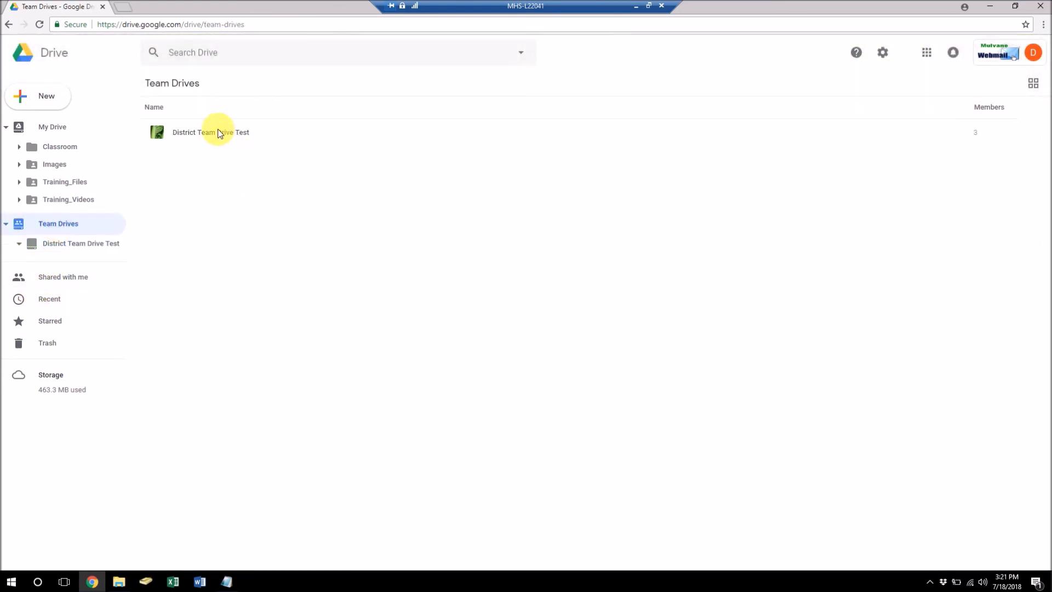
right_click(218, 133)
Step: Attempt to delete District Team Drive Test for everyone, then minimize the remote desktop
click(290, 295)
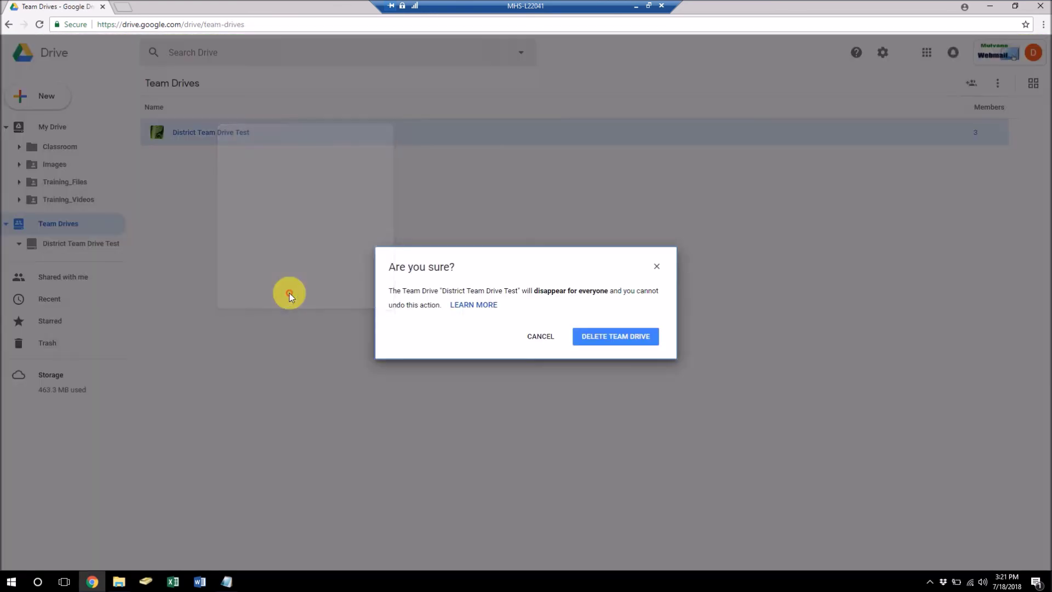
click(614, 336)
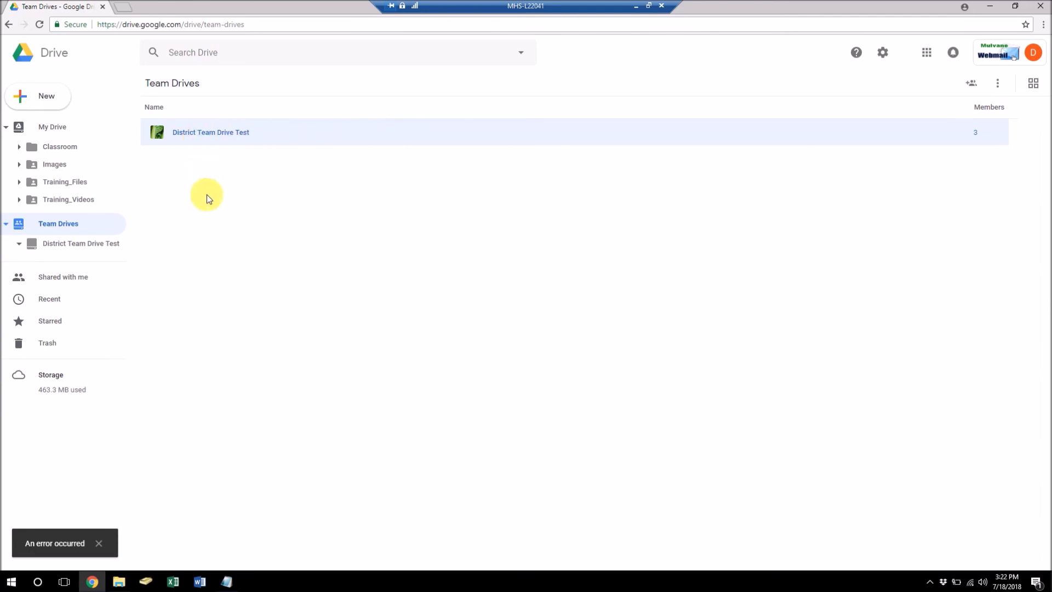
click(636, 6)
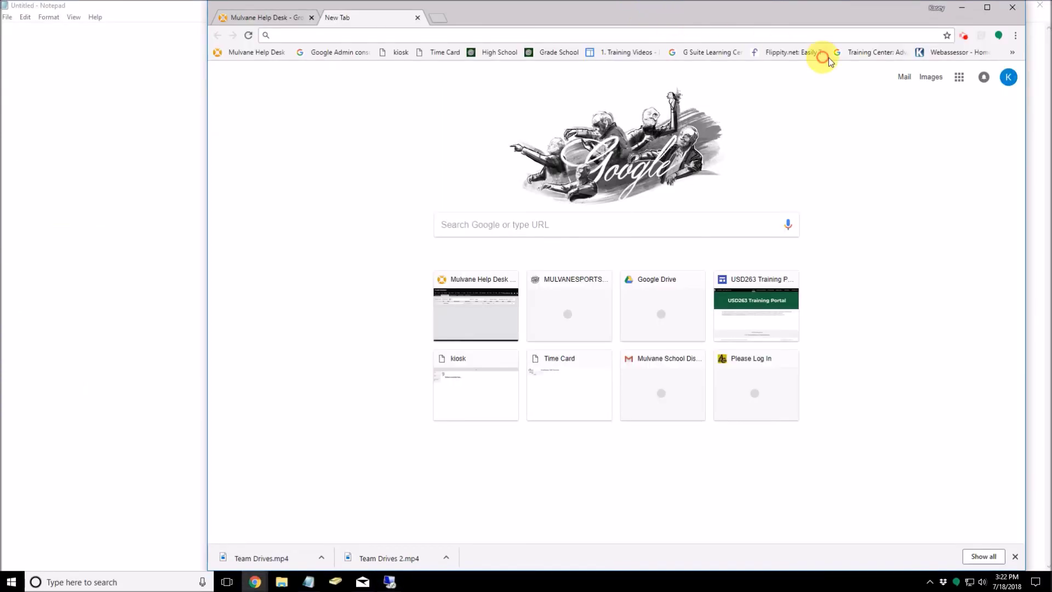